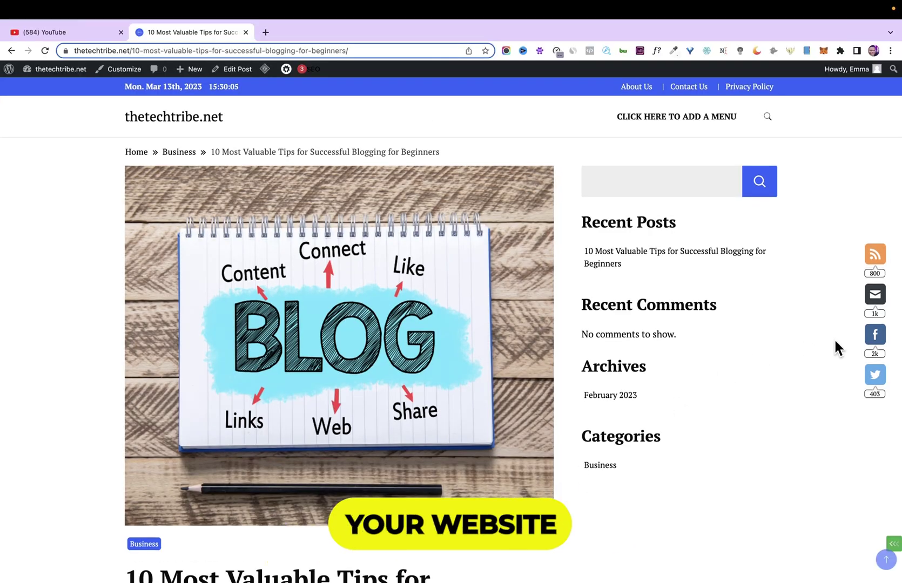
# Open the Facebook share option from the floating Facebook icon on the blog post
pyautogui.moveTo(876, 336)
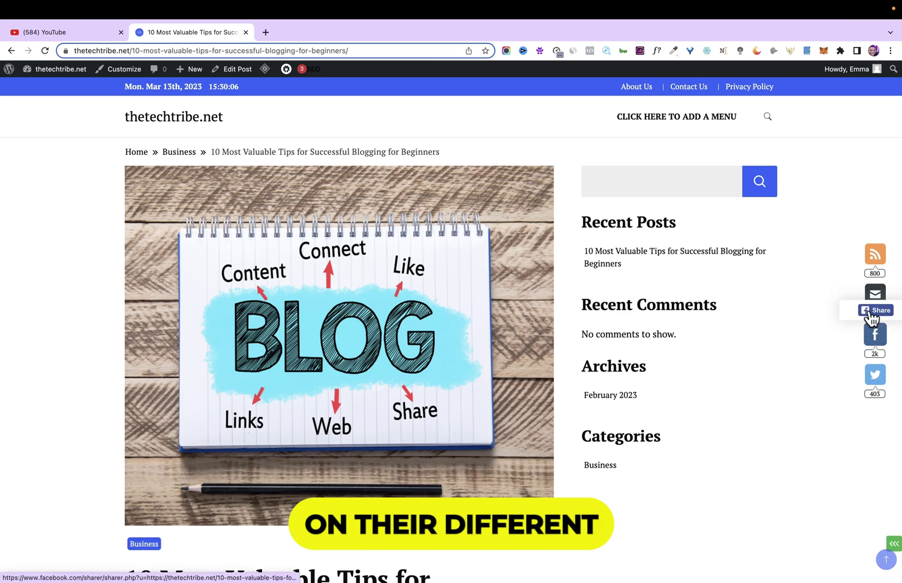
pyautogui.click(870, 318)
# Write 'Check this guy!' as the message on the Facebook share post
pyautogui.click(102, 133)
pyautogui.write('Chec')
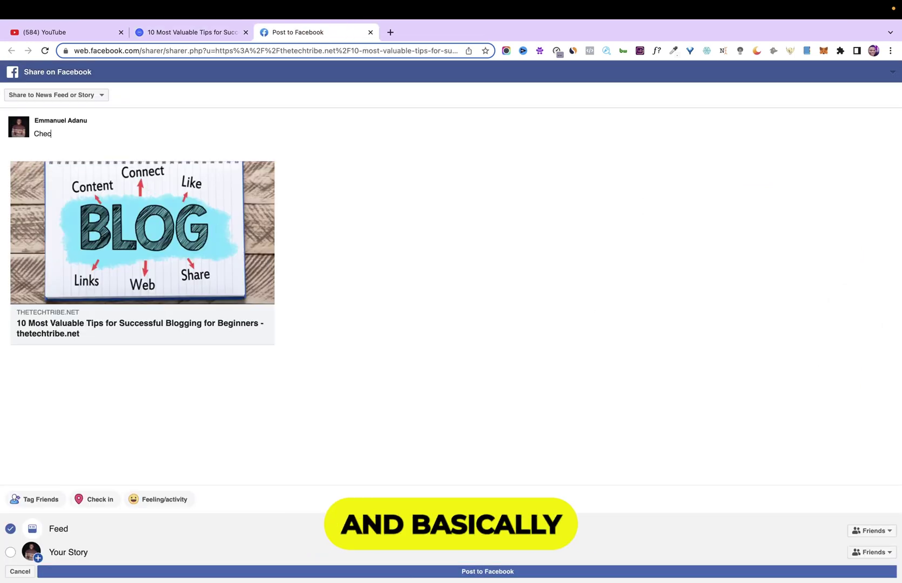
pyautogui.write('k this guy')
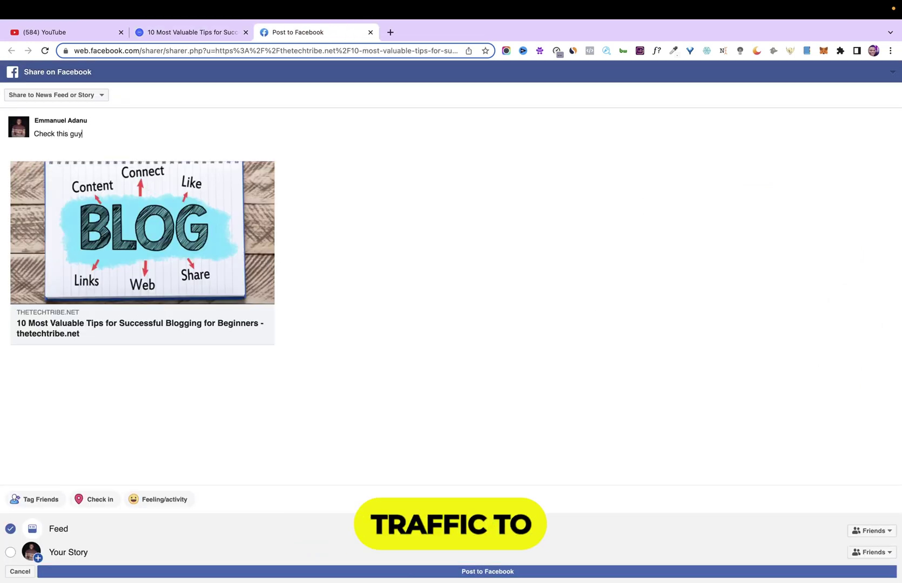
pyautogui.write('!')
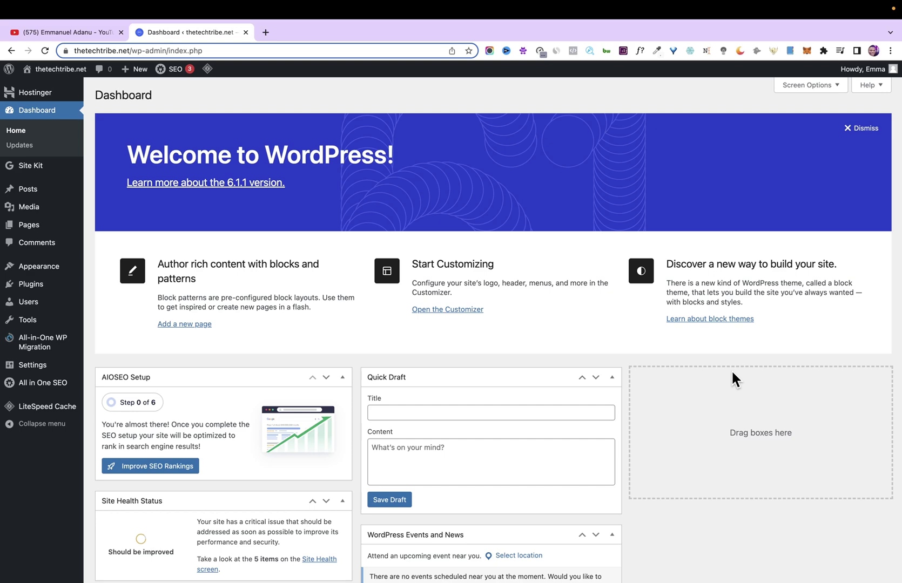
# Find 'Ultimate Social Media Share Icons' under Plugins > Add New, then install and activate it
pyautogui.click(35, 287)
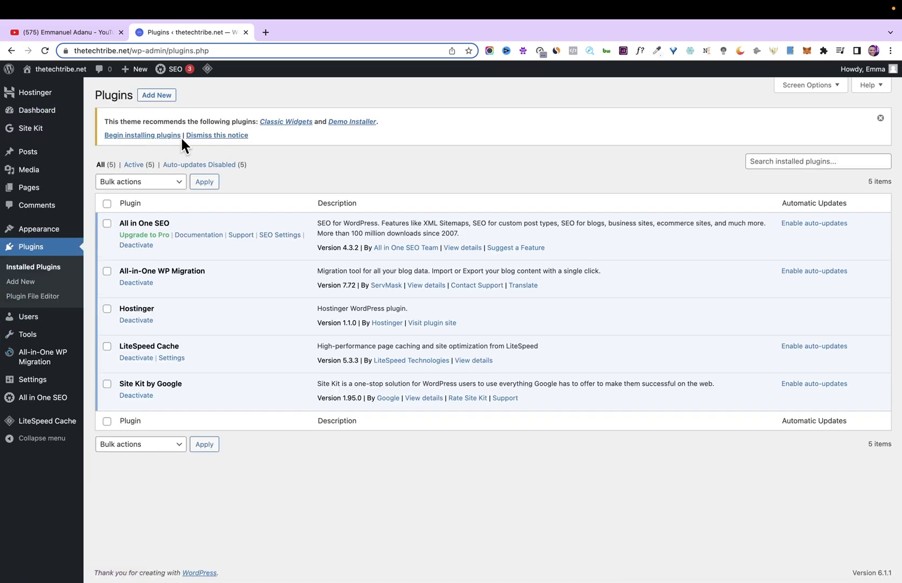
pyautogui.click(162, 96)
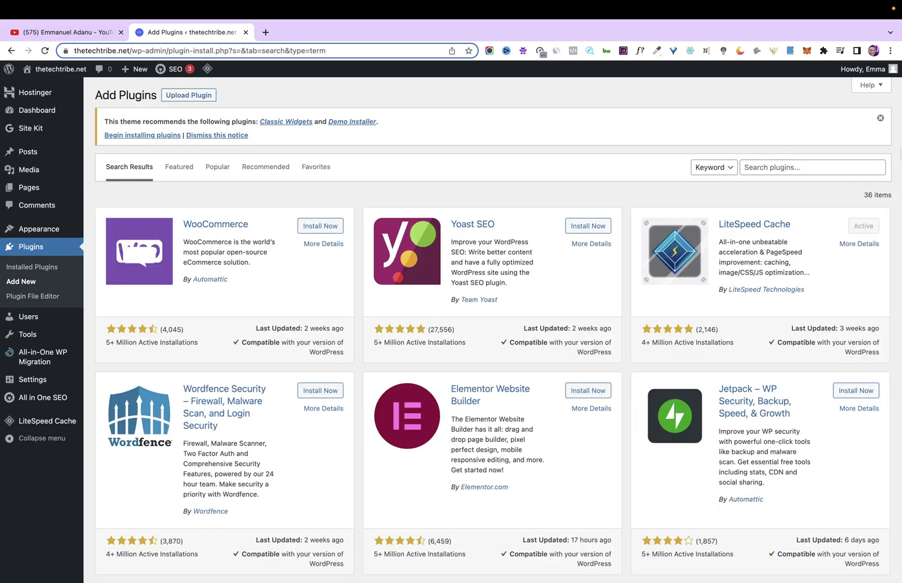
pyautogui.click(749, 167)
pyautogui.write('U')
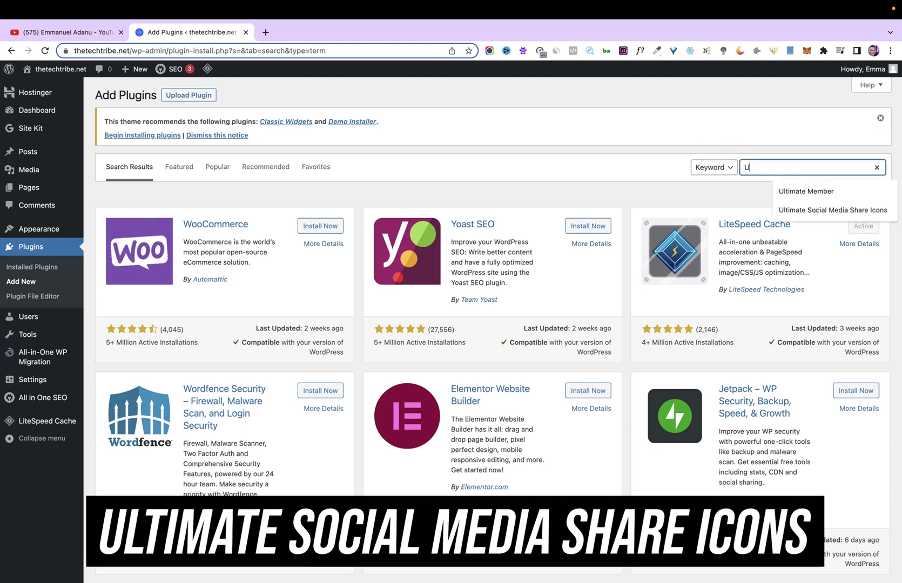
pyautogui.write('ltimate Soci')
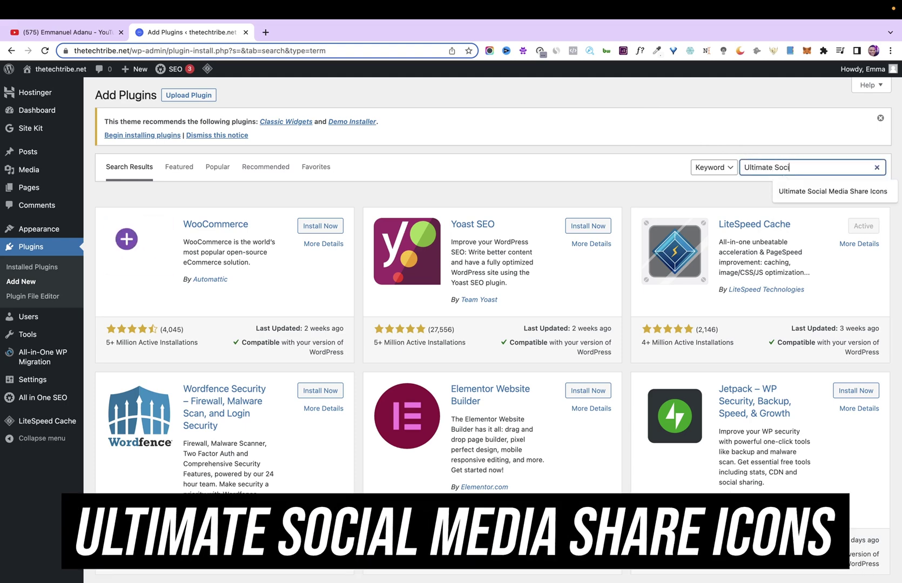
pyautogui.write('al Media Share')
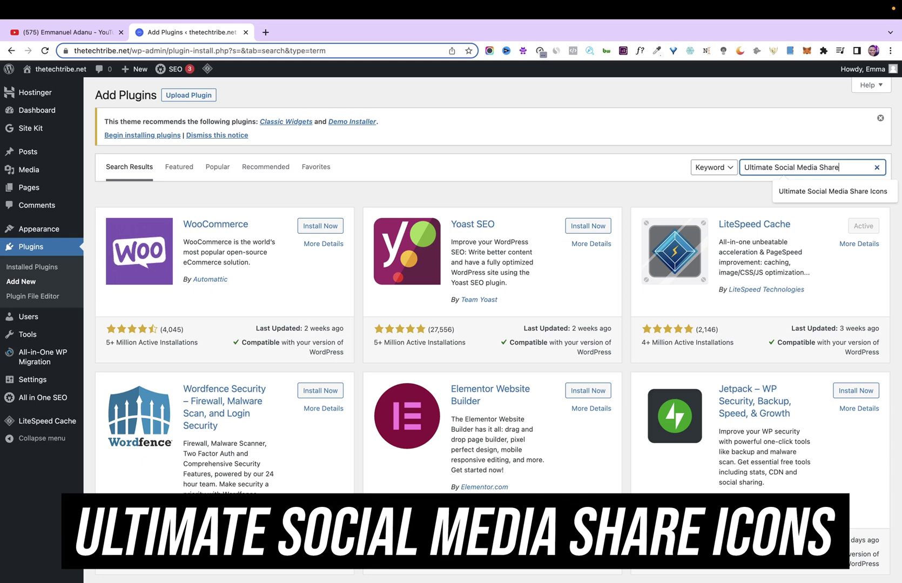
pyautogui.write(' Icons')
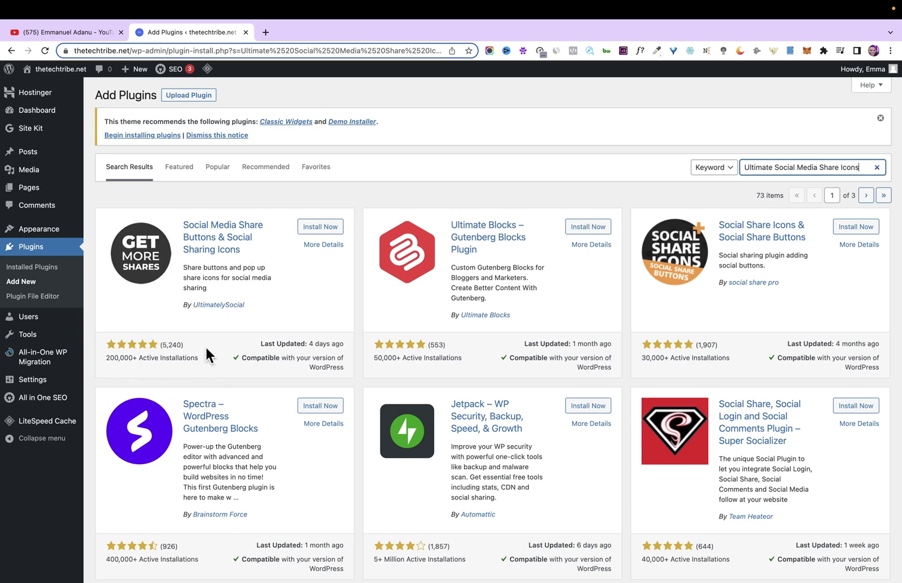
pyautogui.click(323, 228)
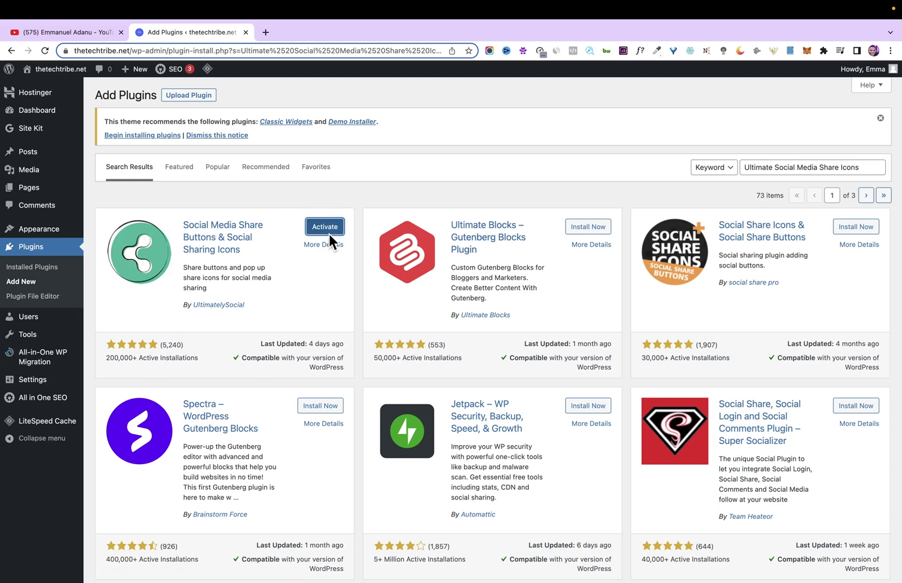
pyautogui.click(328, 231)
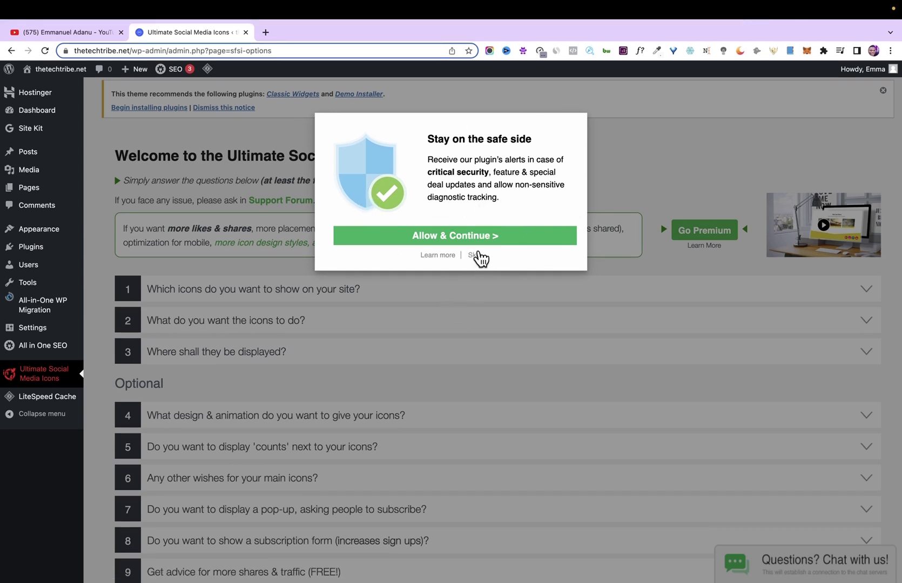
# Accept the plugin's opt-in prompt and expand question 1 on which icons to show
pyautogui.click(484, 242)
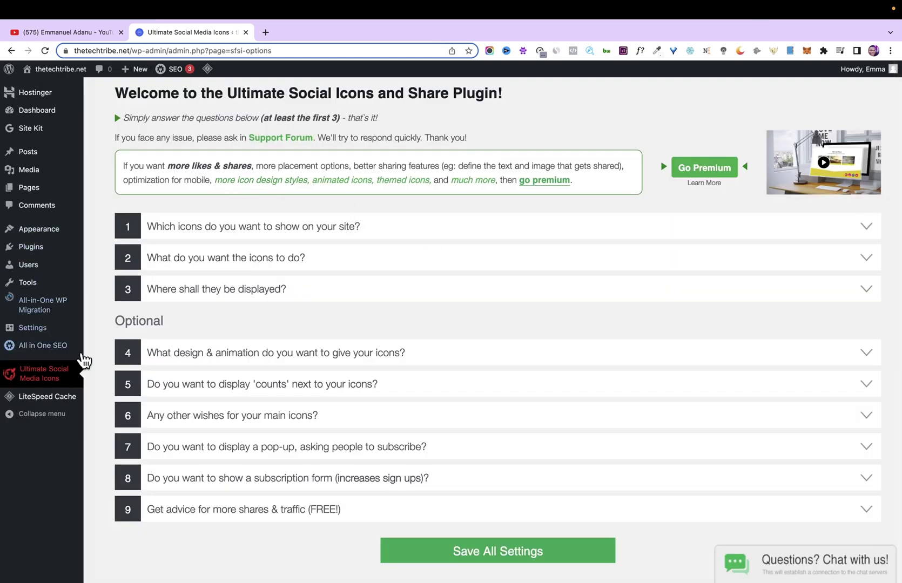
pyautogui.click(552, 224)
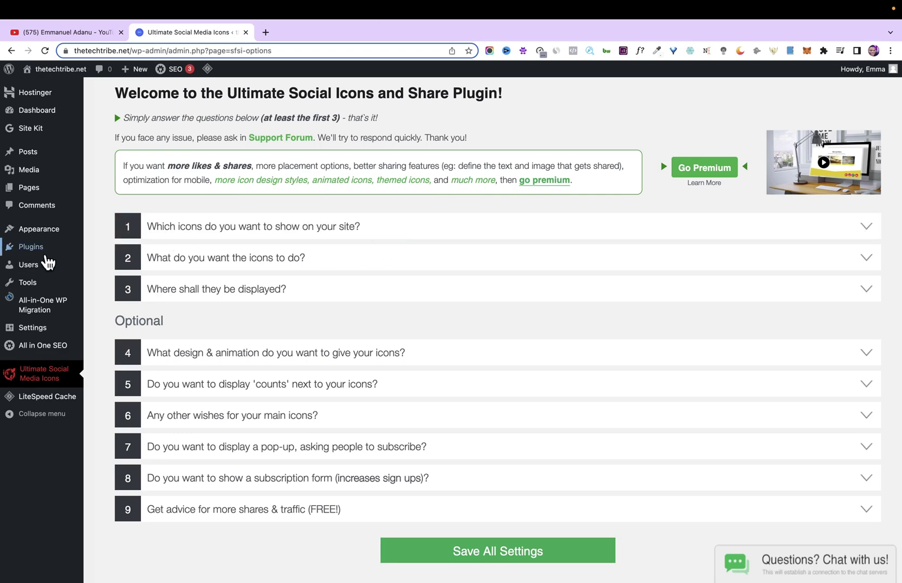
pyautogui.click(377, 229)
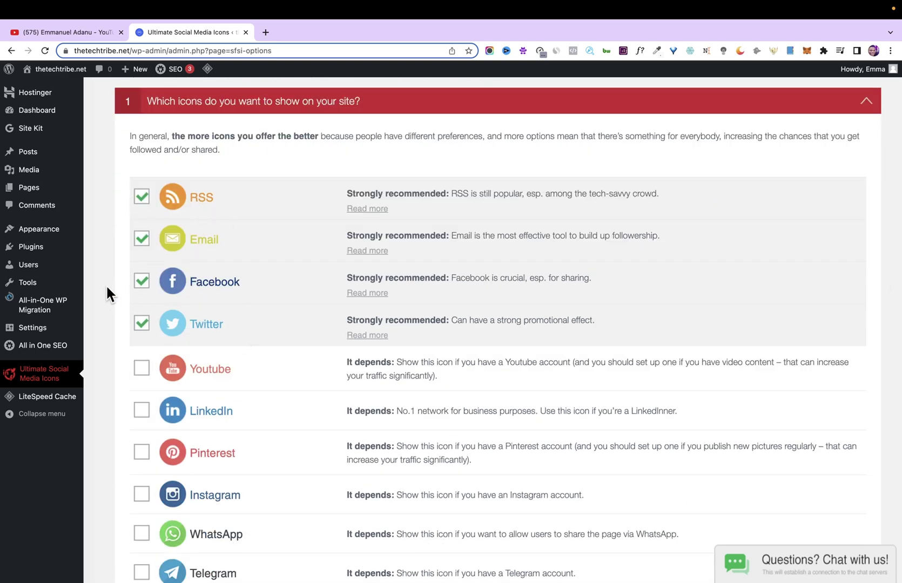
# Keep RSS, Email, Facebook and Twitter selected and save the icon choice
pyautogui.scroll(-5, 107, 288)
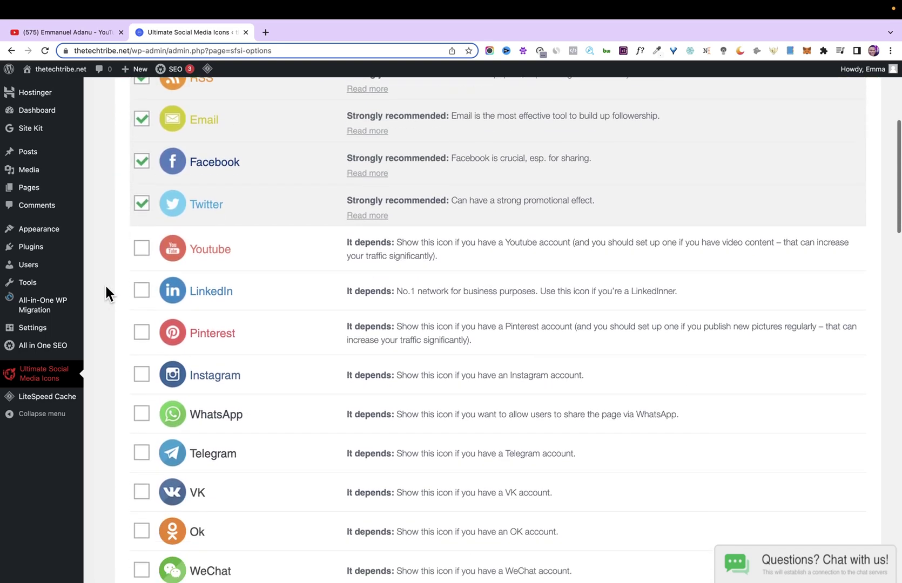
pyautogui.scroll(-6, 106, 288)
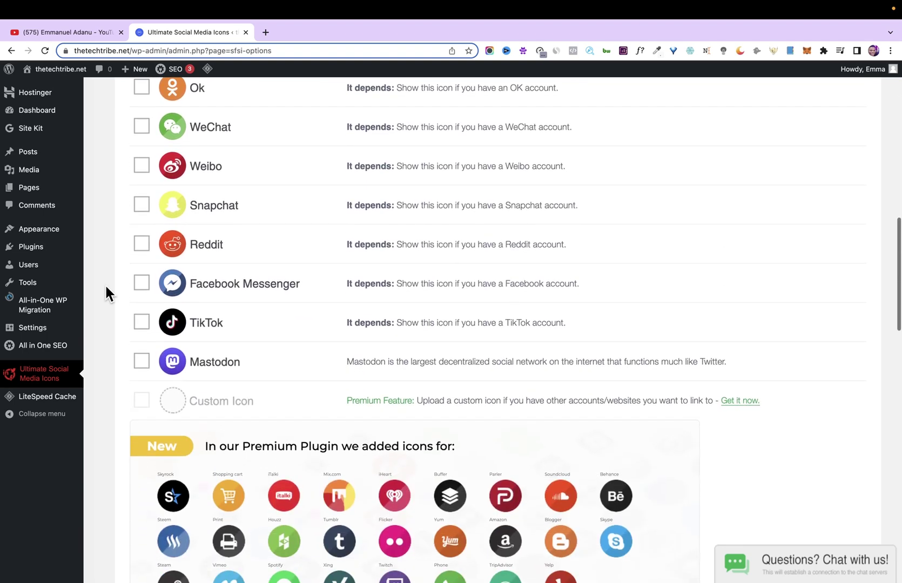
pyautogui.scroll(3, 107, 289)
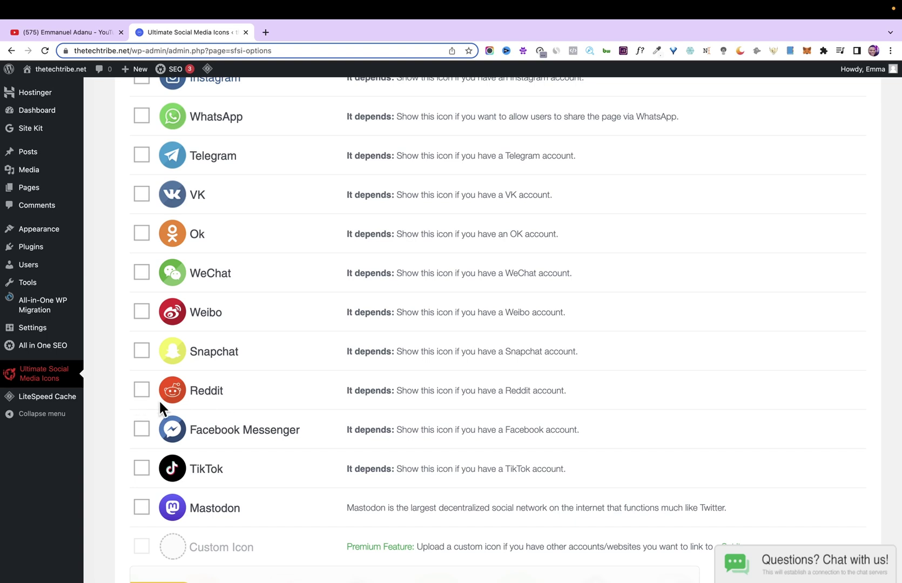
pyautogui.scroll(5, 148, 264)
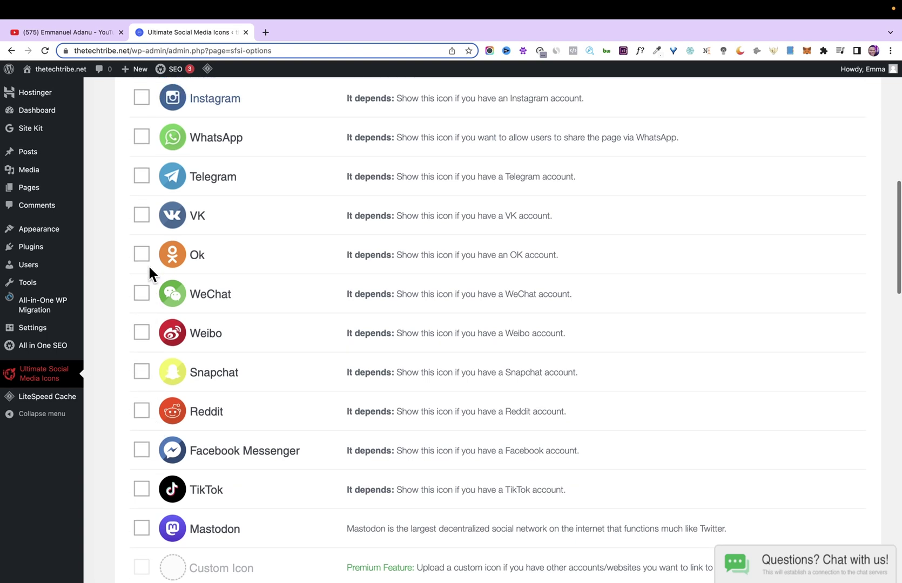
pyautogui.scroll(5, 183, 252)
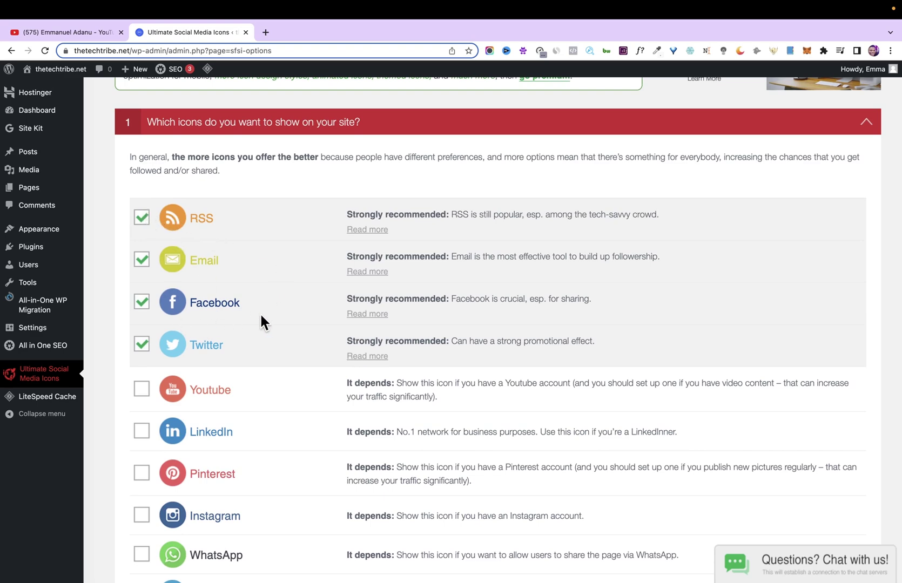
pyautogui.scroll(-1, 221, 346)
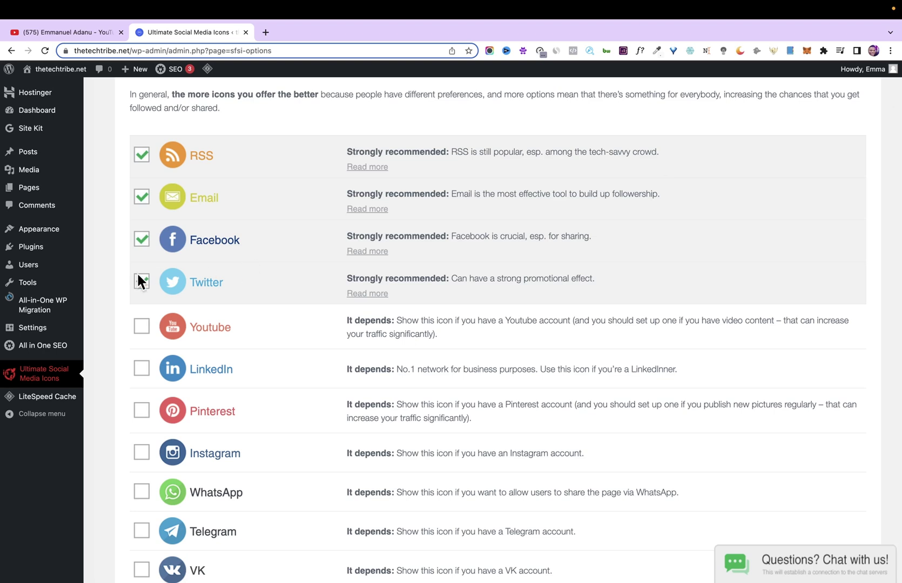
pyautogui.scroll(-2, 107, 279)
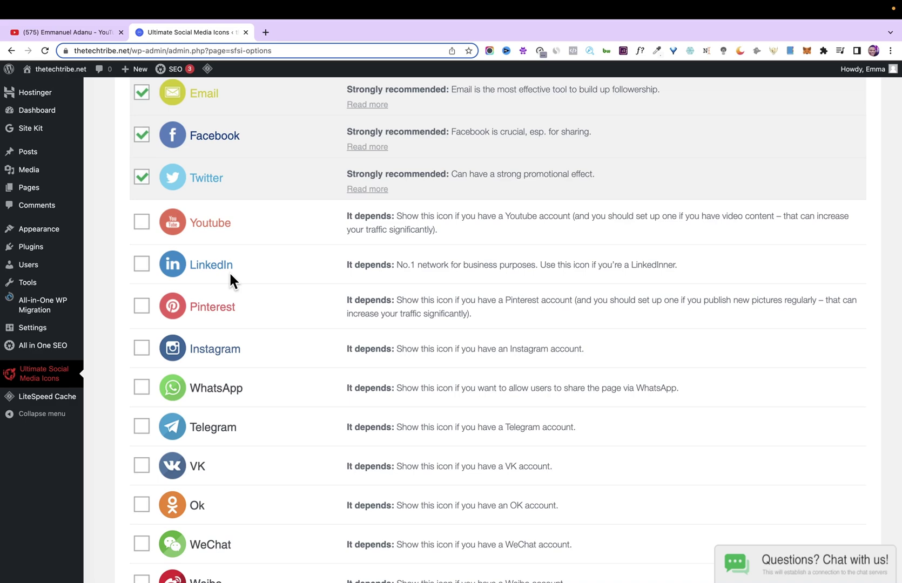
pyautogui.scroll(5, 229, 271)
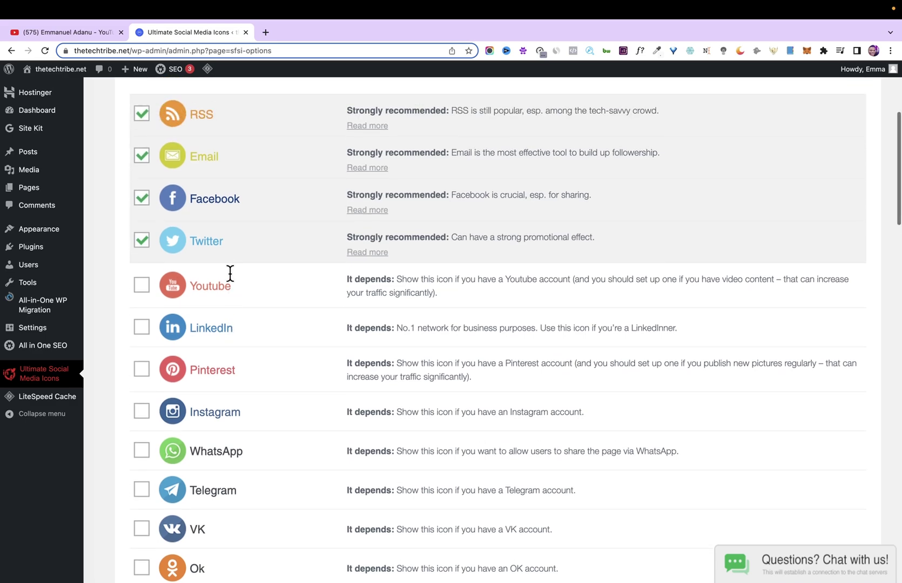
pyautogui.scroll(-20, 115, 160)
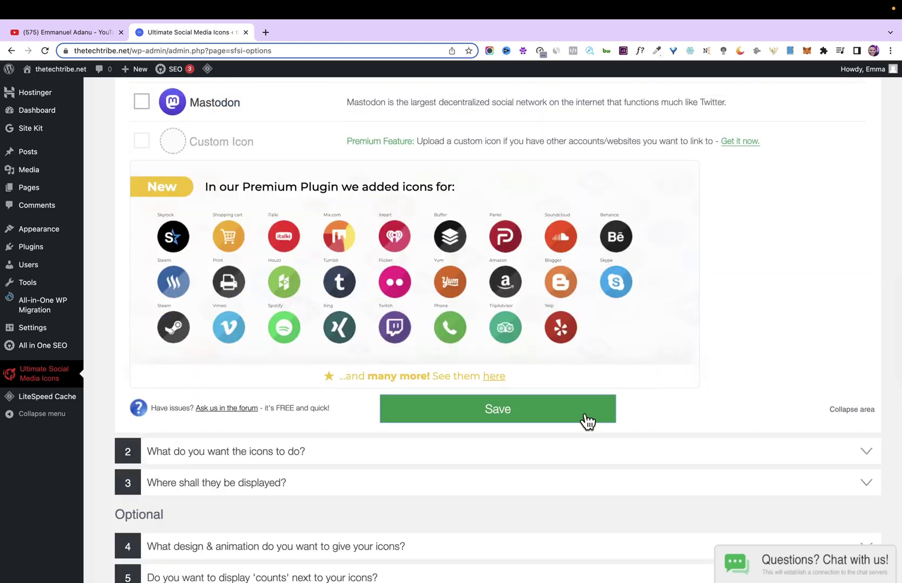
pyautogui.click(588, 421)
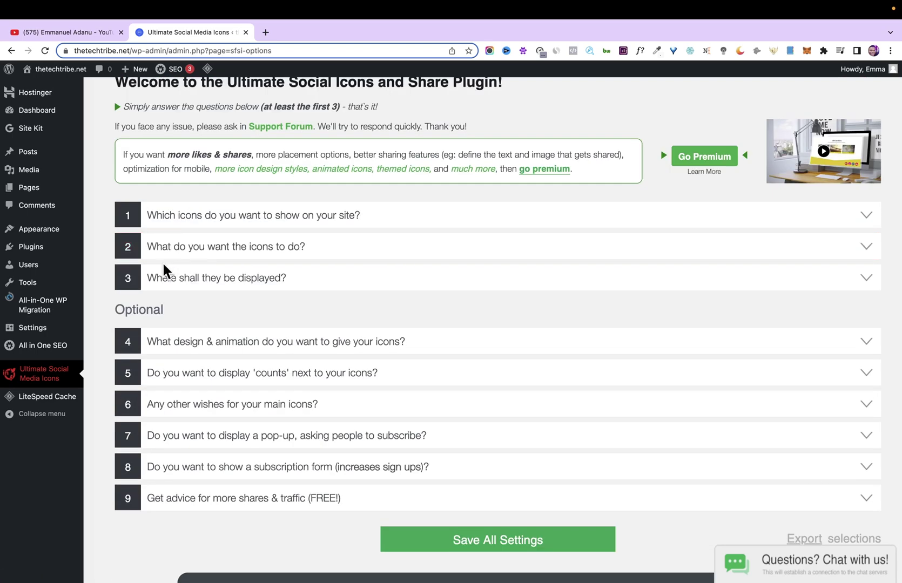
# In question 2, leave Facebook on 'Share my blog with friends' only, with 'Like my blog' unticked, and save
pyautogui.click(255, 250)
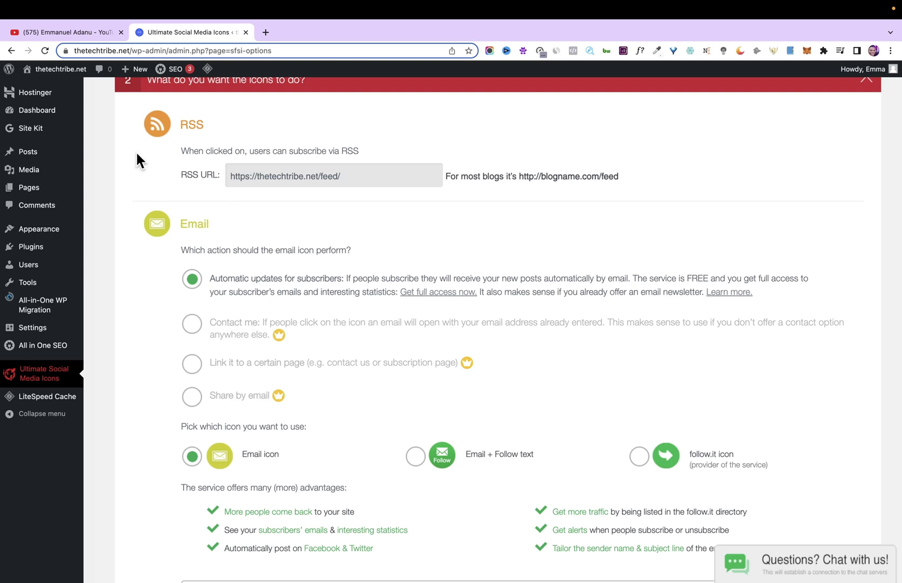
pyautogui.scroll(1, 135, 150)
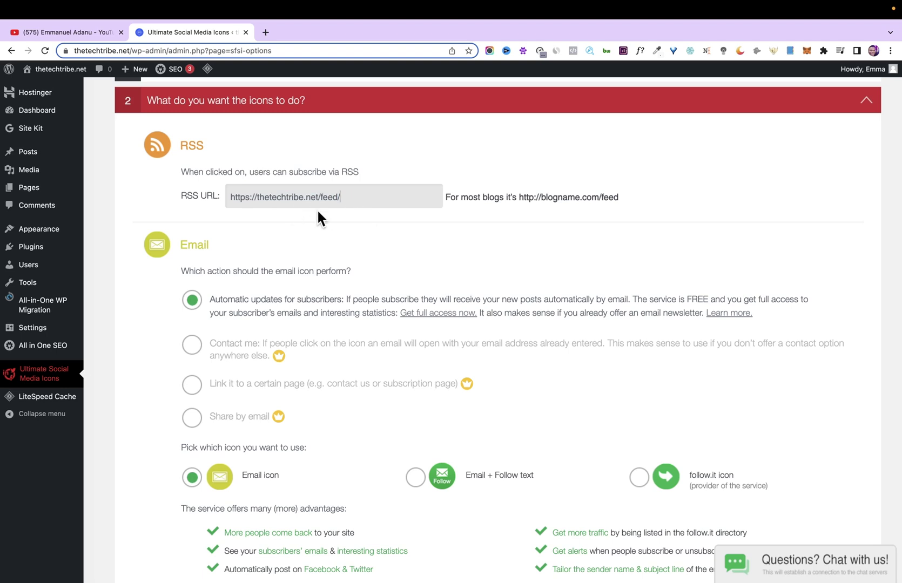
pyautogui.click(344, 185)
pyautogui.scroll(-4, 304, 218)
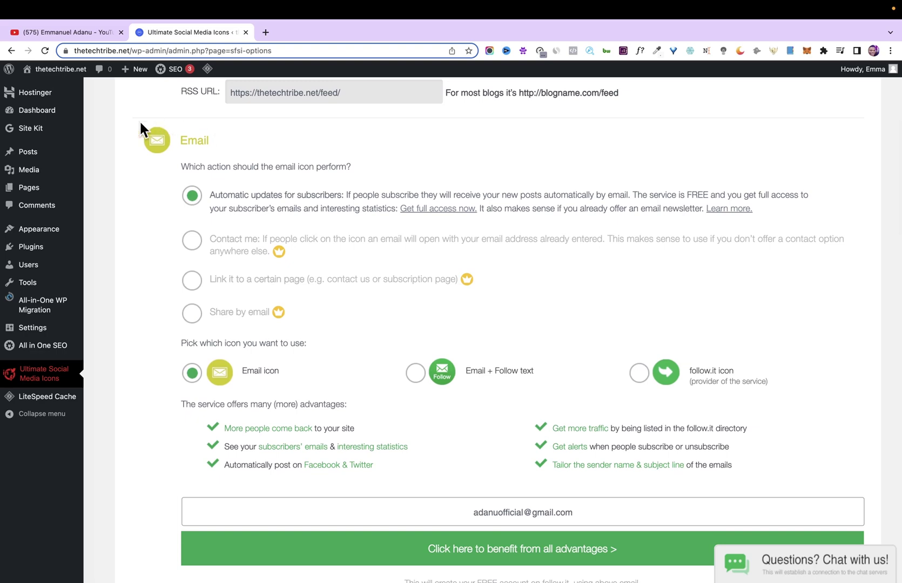
pyautogui.scroll(4, 192, 318)
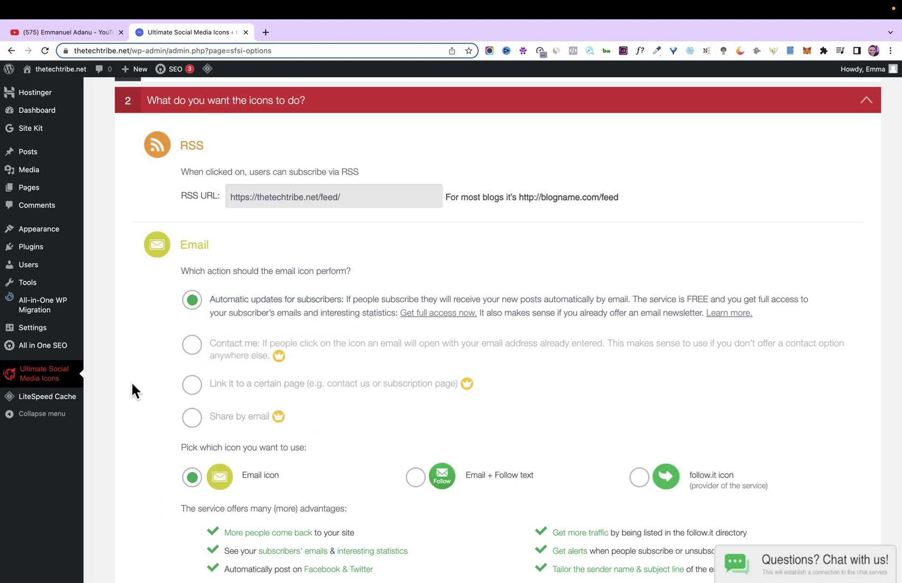
pyautogui.scroll(-5, 132, 390)
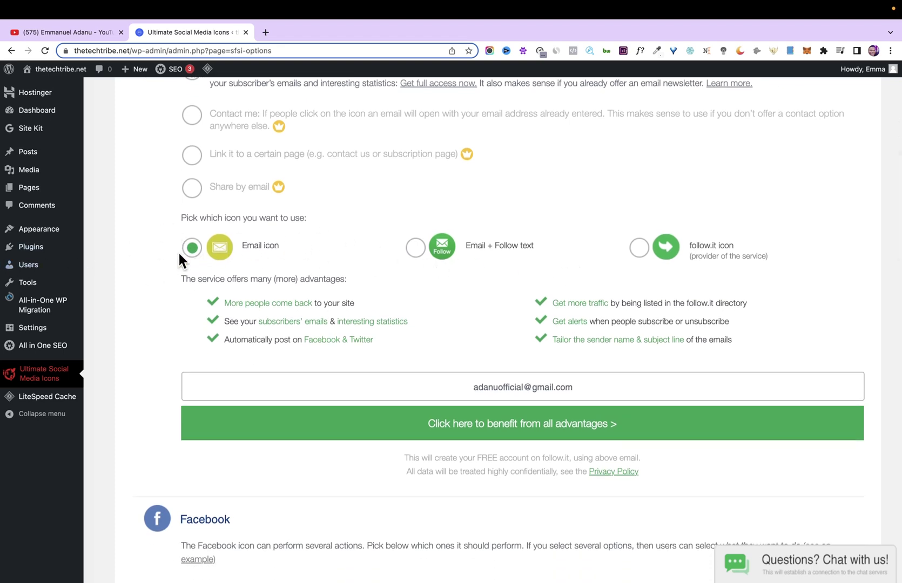
pyautogui.scroll(-5, 158, 266)
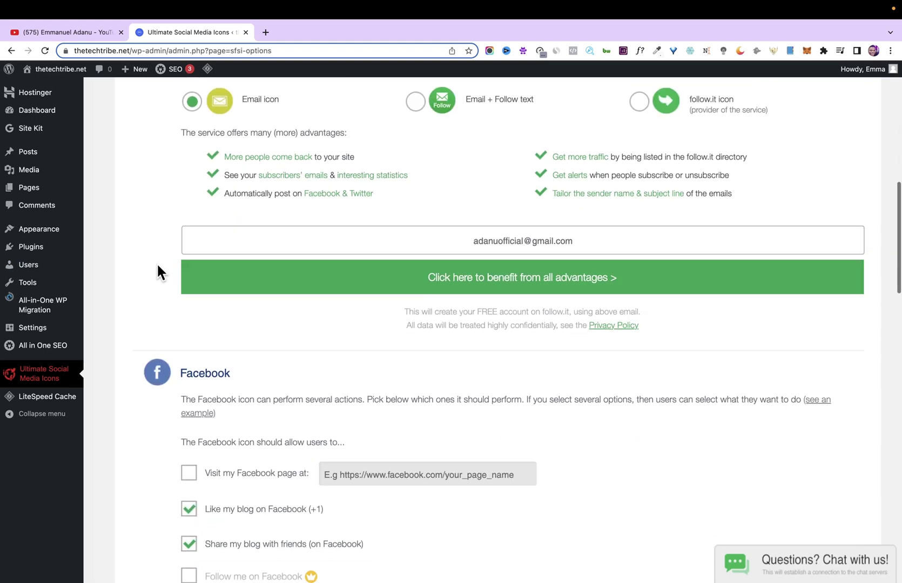
pyautogui.scroll(-4, 156, 263)
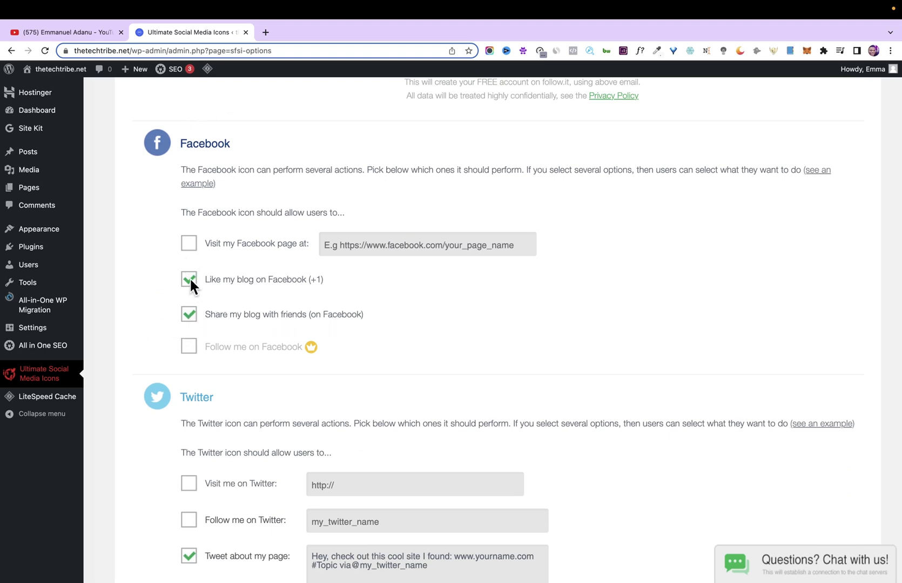
pyautogui.scroll(-4, 147, 309)
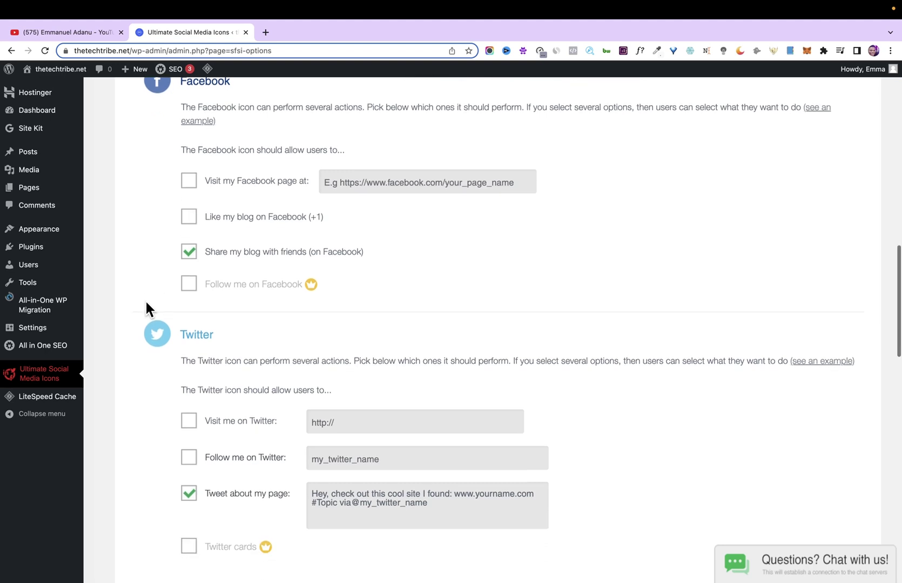
pyautogui.scroll(-2, 146, 302)
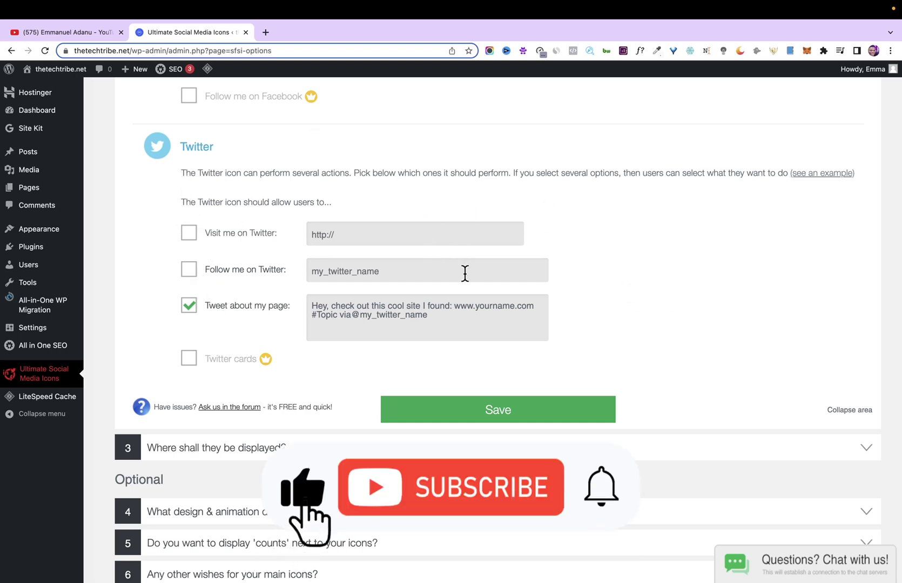
pyautogui.click(560, 416)
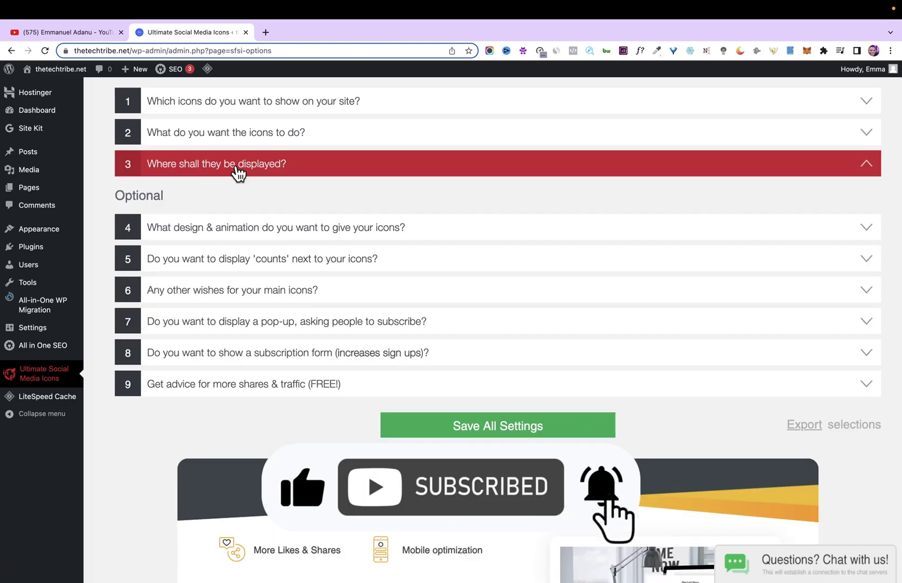
# In question 3, tick 'Floating over your website's pages' with Center right position
pyautogui.click(238, 172)
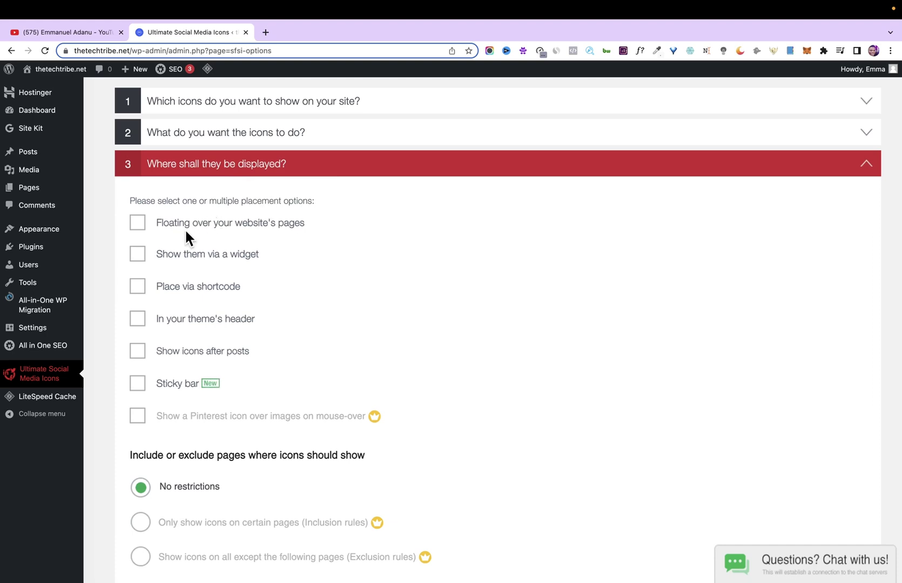
pyautogui.click(140, 221)
pyautogui.click(140, 220)
pyautogui.click(139, 222)
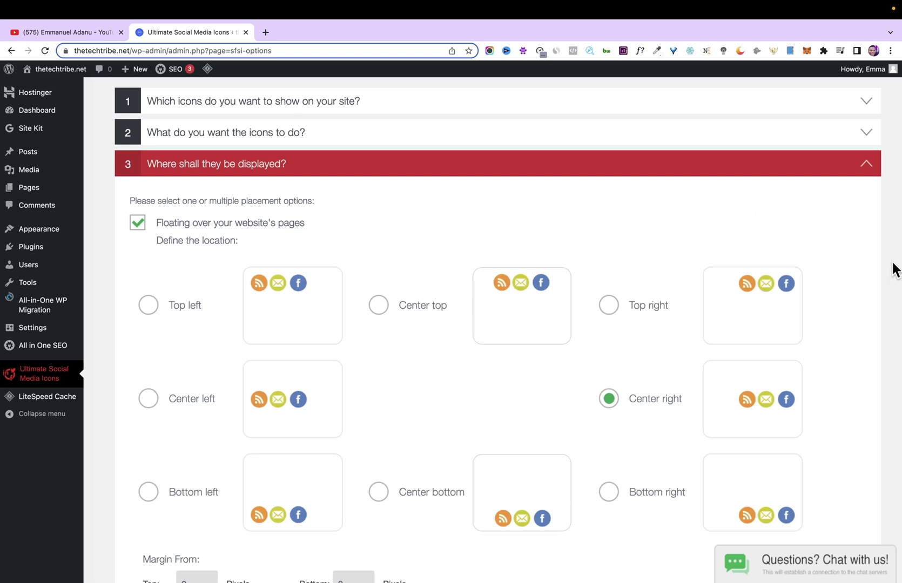
# Set Show icons to Vertically and save the placement settings
pyautogui.scroll(-3, 896, 249)
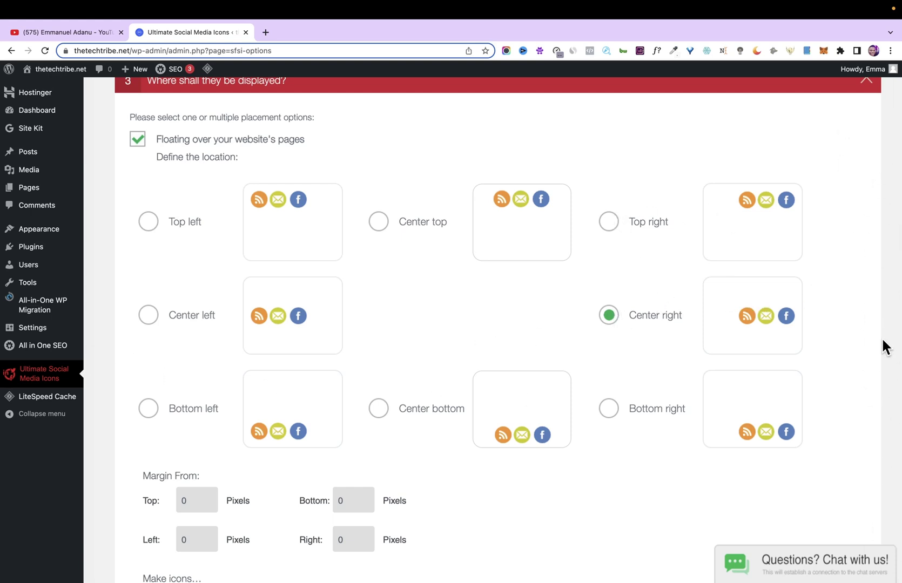
pyautogui.scroll(-4, 882, 348)
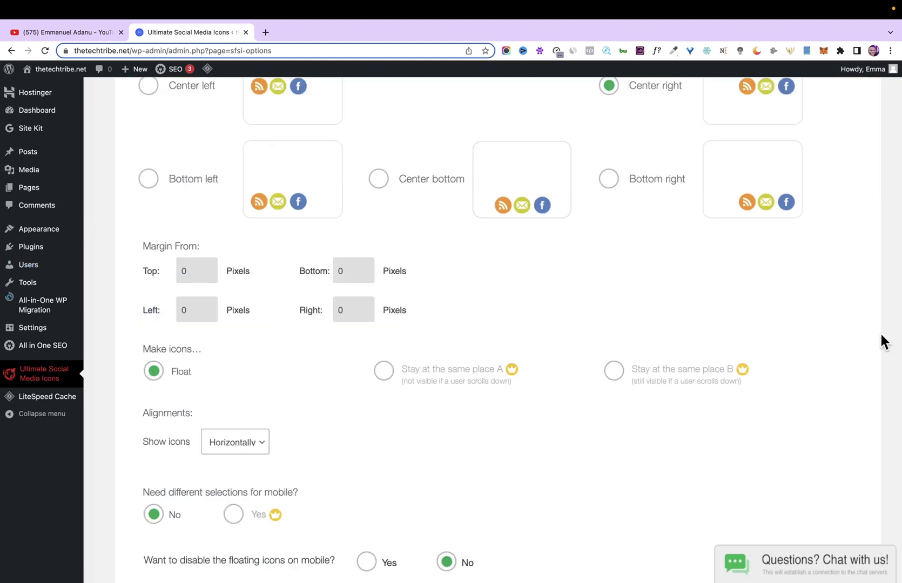
pyautogui.scroll(-3, 880, 341)
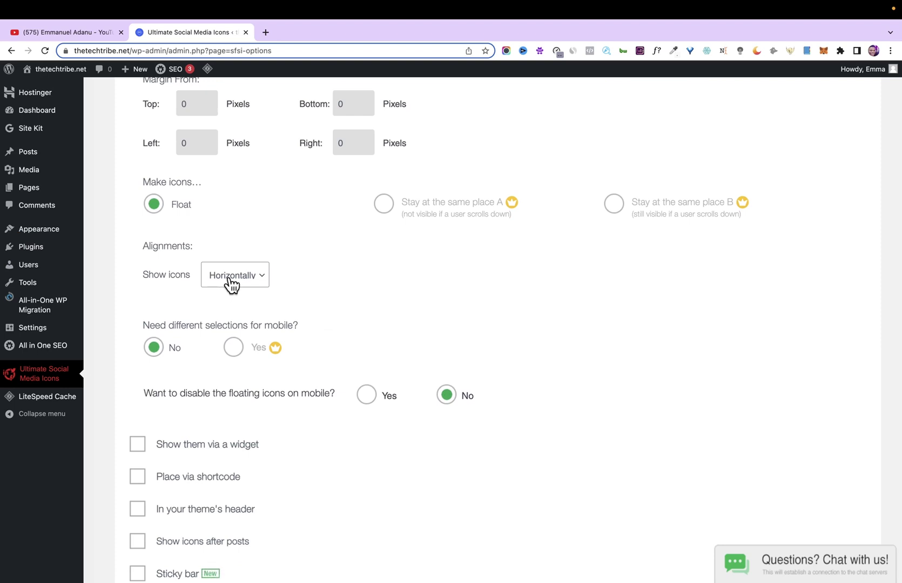
pyautogui.click(229, 278)
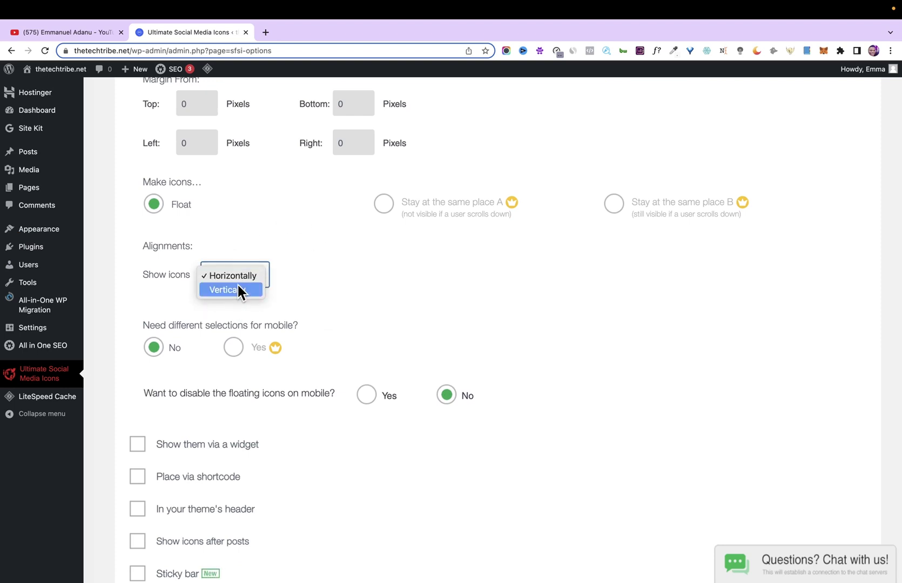
pyautogui.click(237, 286)
pyautogui.scroll(-3, 885, 331)
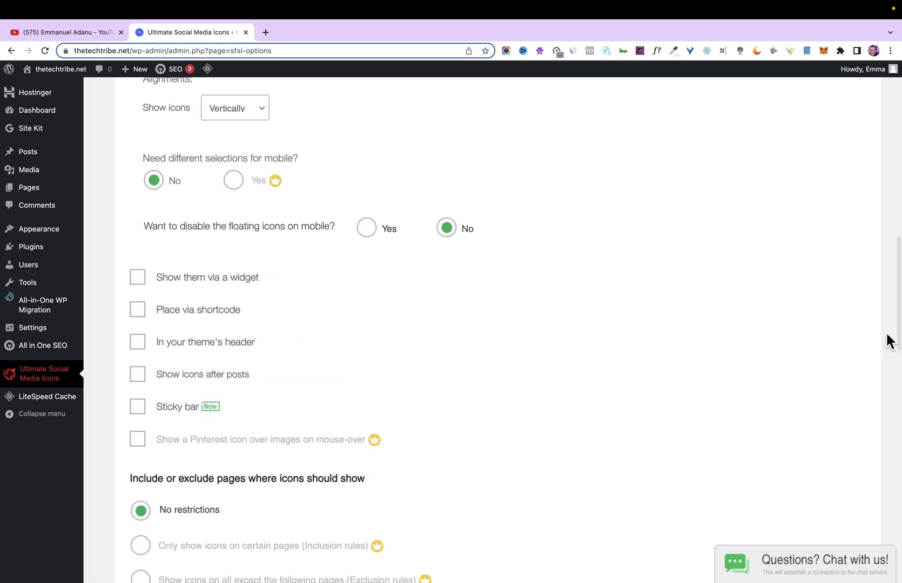
pyautogui.scroll(-2, 887, 334)
pyautogui.scroll(-4, 886, 340)
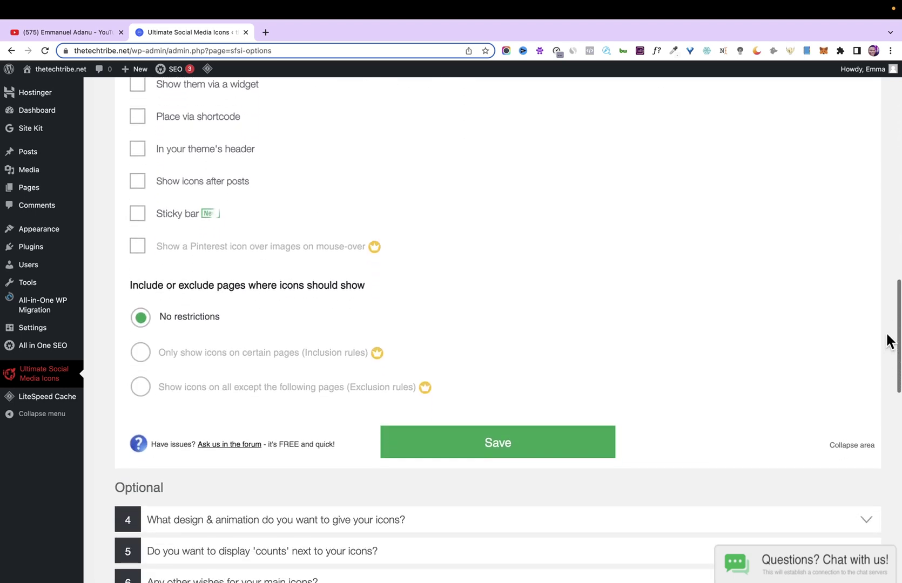
pyautogui.click(476, 341)
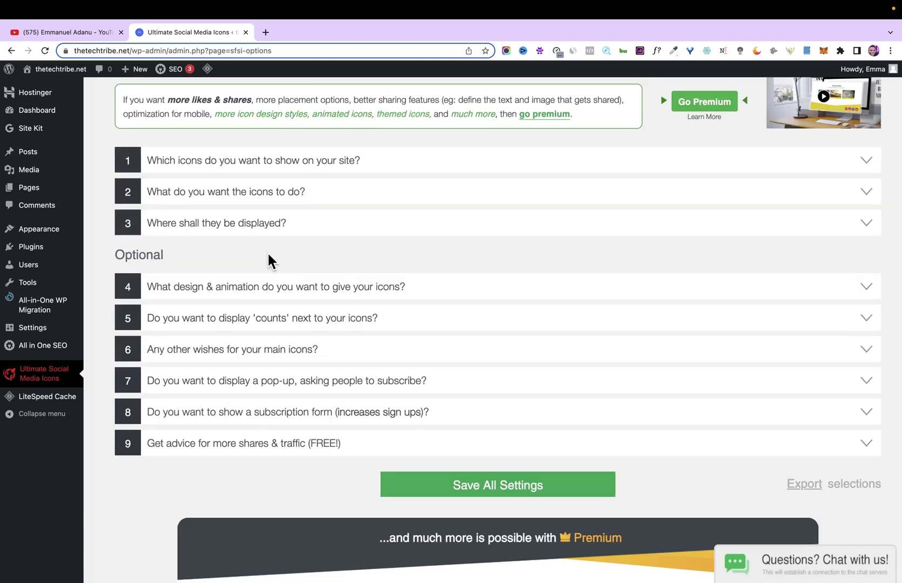
# In question 4, choose the Flat Squared theme with a Scale mouse-over effect and save
pyautogui.click(264, 297)
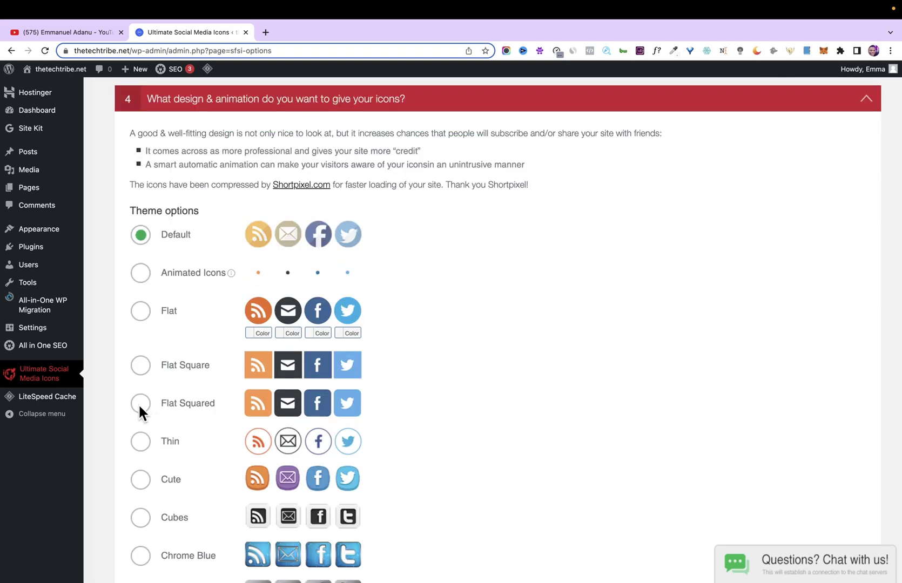
pyautogui.click(138, 404)
pyautogui.scroll(-5, 112, 398)
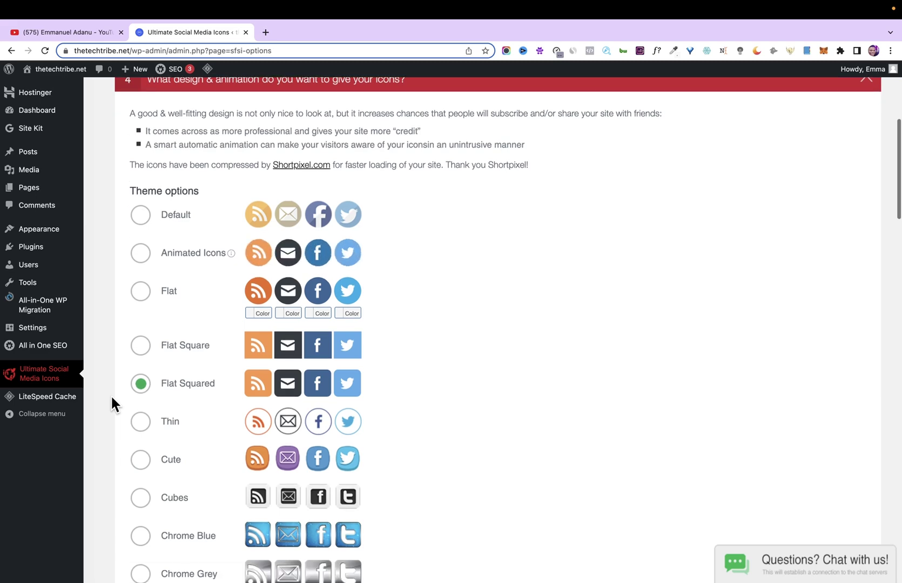
pyautogui.scroll(-10, 111, 398)
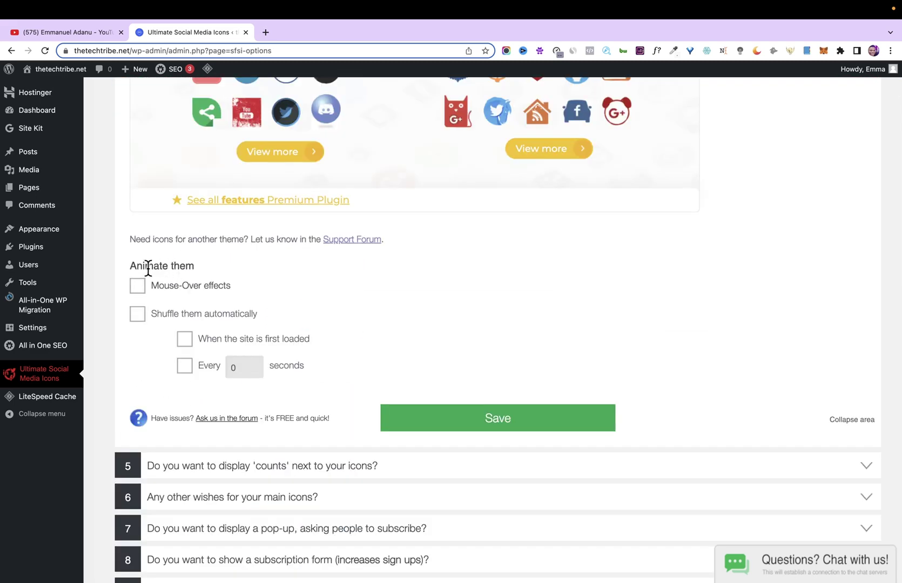
pyautogui.click(133, 286)
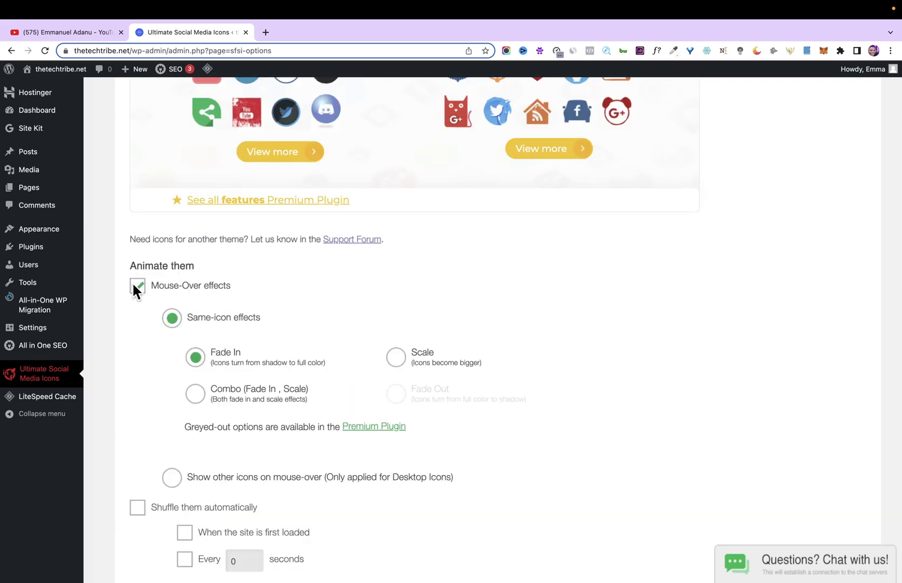
pyautogui.click(397, 359)
pyautogui.scroll(-5, 140, 373)
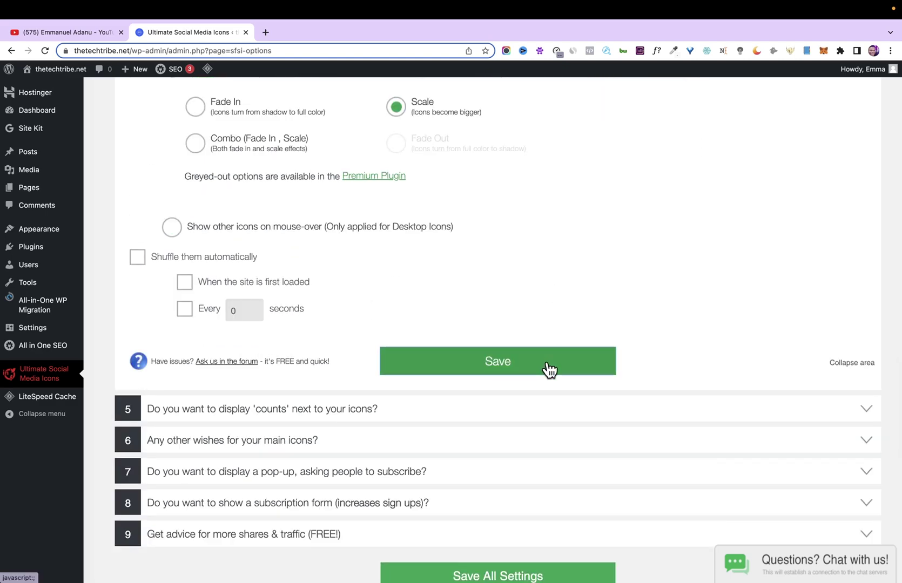
pyautogui.click(547, 363)
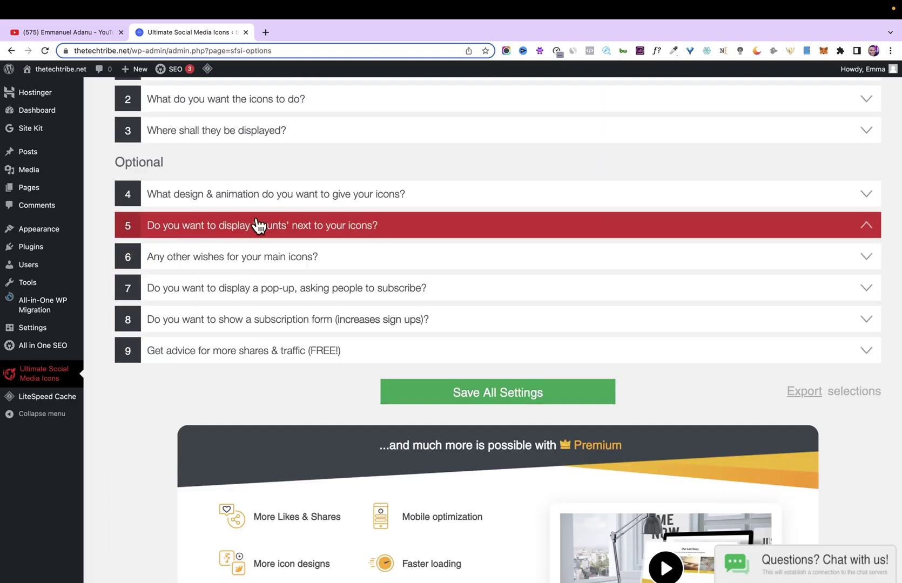
# In question 5, select Yes to display counts for the RSS, Email, Facebook and Twitter icons
pyautogui.click(330, 227)
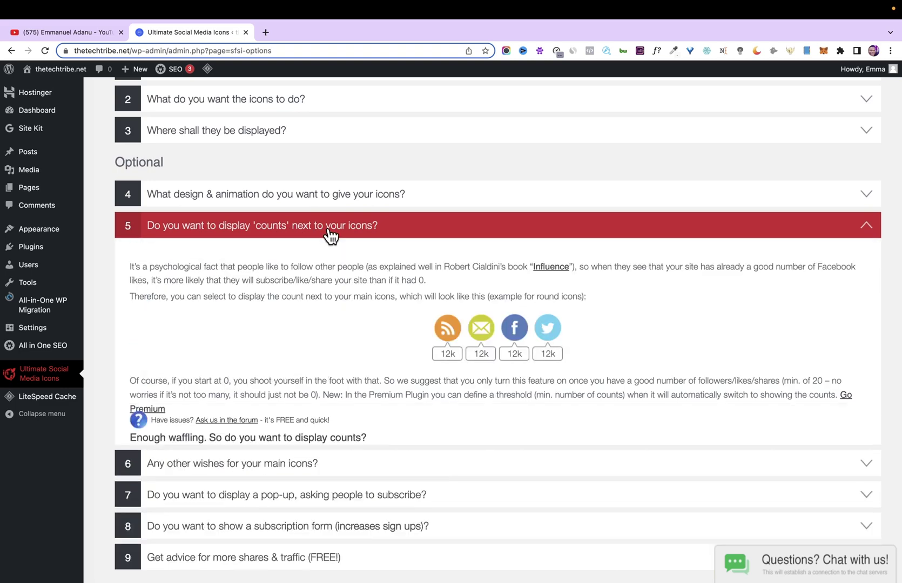
pyautogui.scroll(-3, 145, 329)
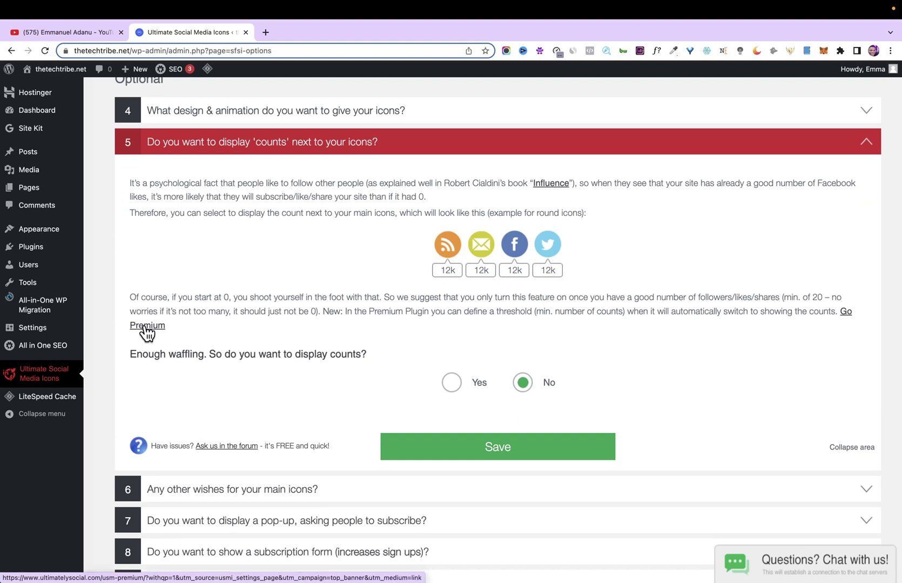
pyautogui.click(450, 383)
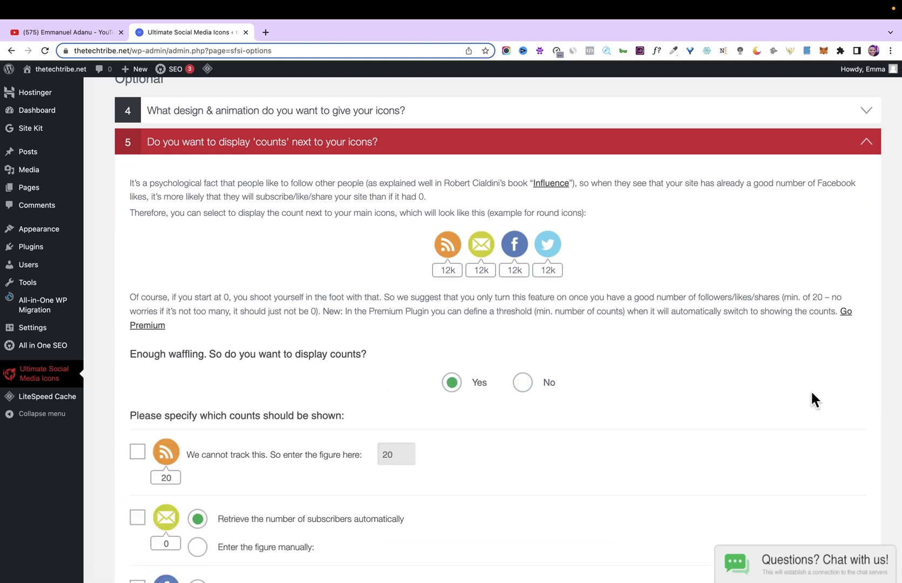
pyautogui.scroll(-1, 897, 386)
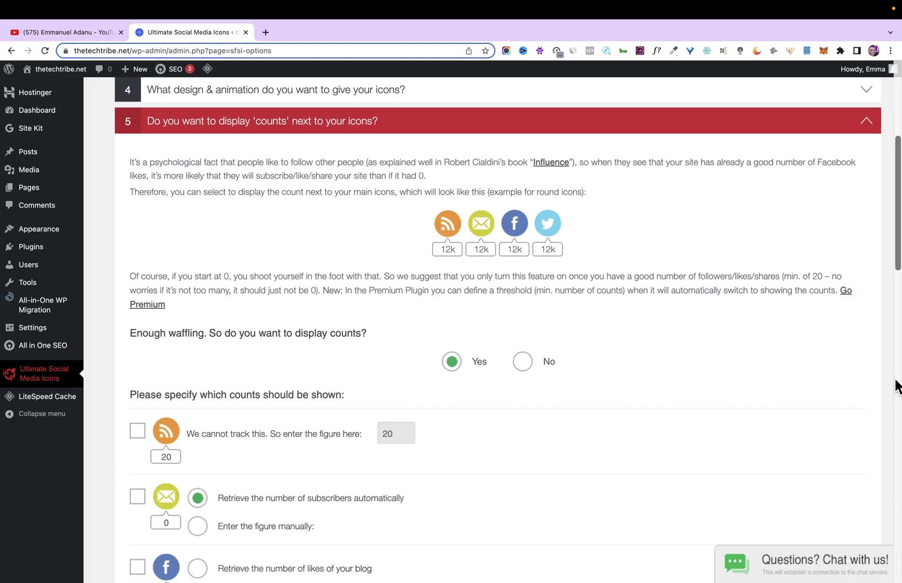
pyautogui.scroll(-5, 897, 385)
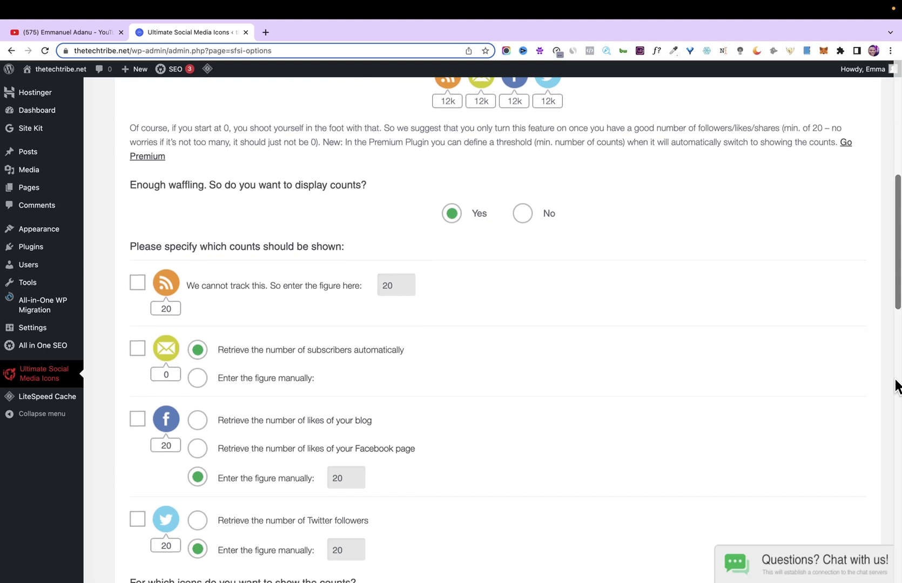
pyautogui.scroll(-2, 896, 386)
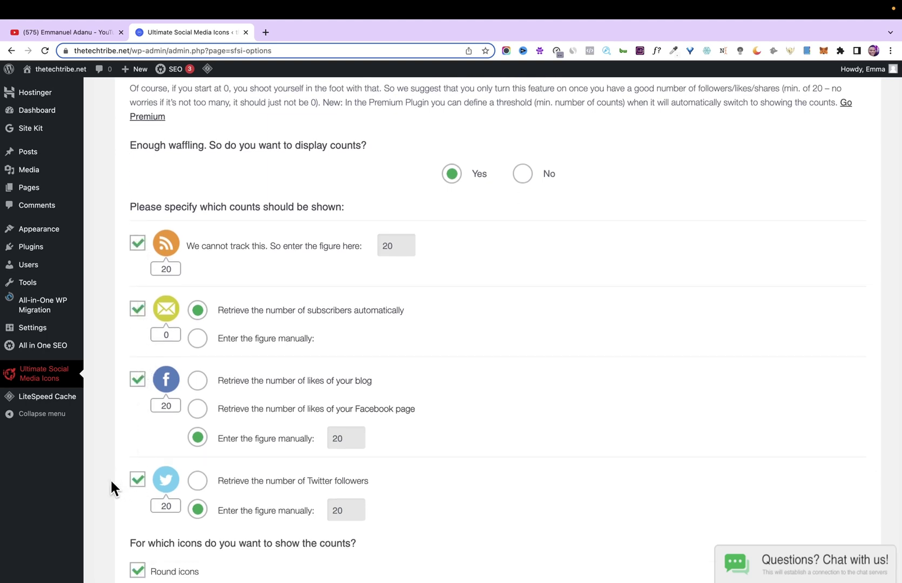
pyautogui.scroll(-4, 111, 479)
pyautogui.scroll(6, 194, 309)
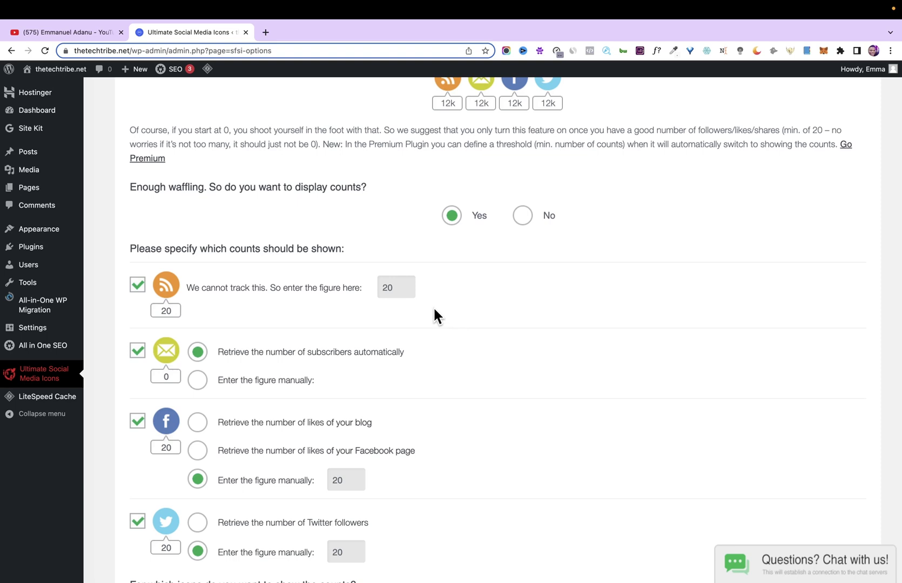
# Set the RSS count to 800 and the email count to 1200, entered manually
pyautogui.scroll(-3, 436, 316)
pyautogui.doubleClick(394, 206)
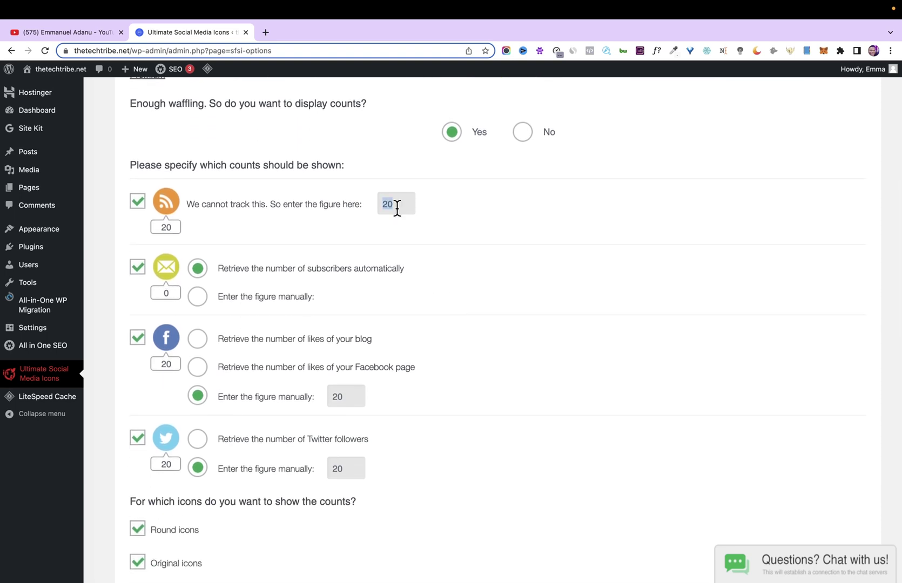
pyautogui.write('800')
pyautogui.click(197, 296)
pyautogui.doubleClick(336, 297)
pyautogui.write('1')
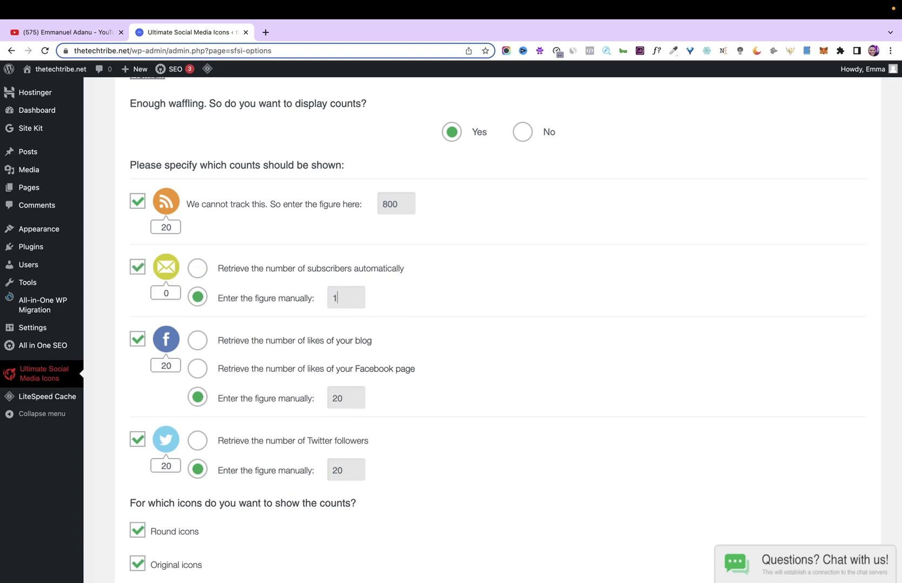
pyautogui.write('200')
# Set the Facebook count to 2000 and Twitter to 403, then save the counts
pyautogui.doubleClick(354, 397)
pyautogui.write('2000')
pyautogui.doubleClick(340, 469)
pyautogui.write('403')
pyautogui.scroll(-5, 423, 473)
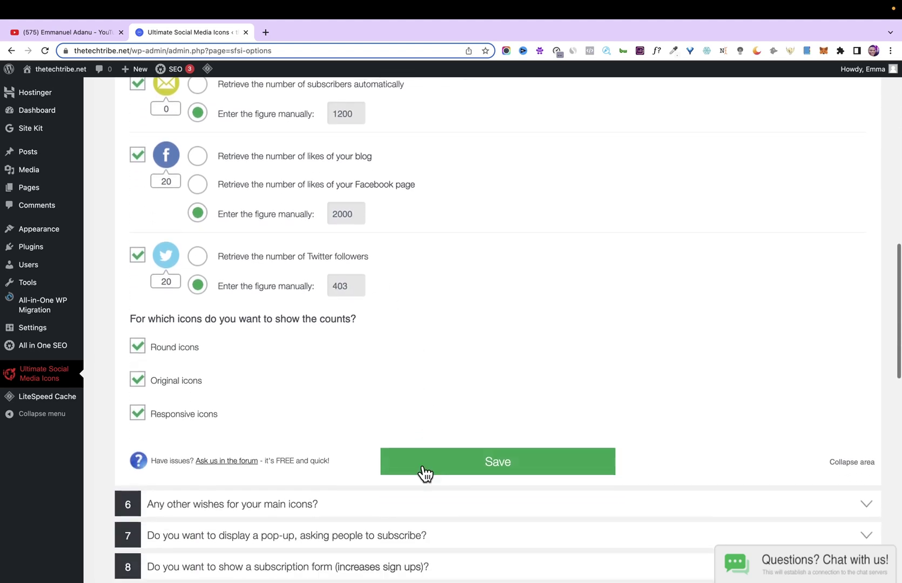
pyautogui.click(507, 397)
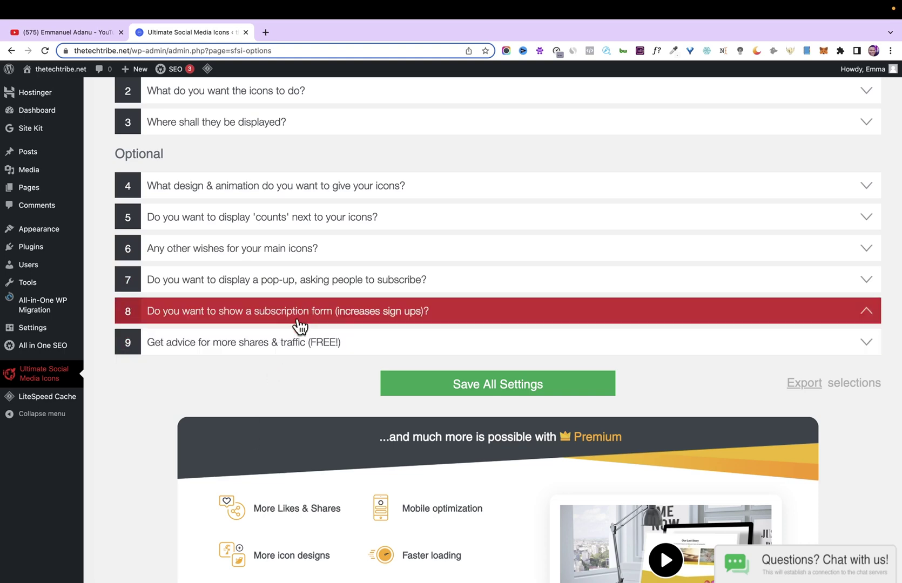
# In question 7, choose to show the pop-up 'On some pages'
pyautogui.click(304, 284)
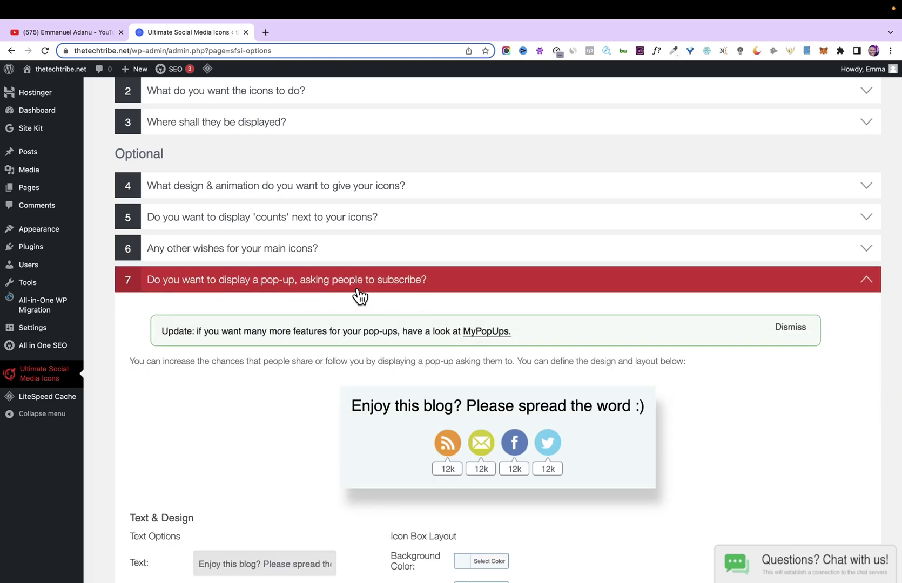
pyautogui.click(358, 291)
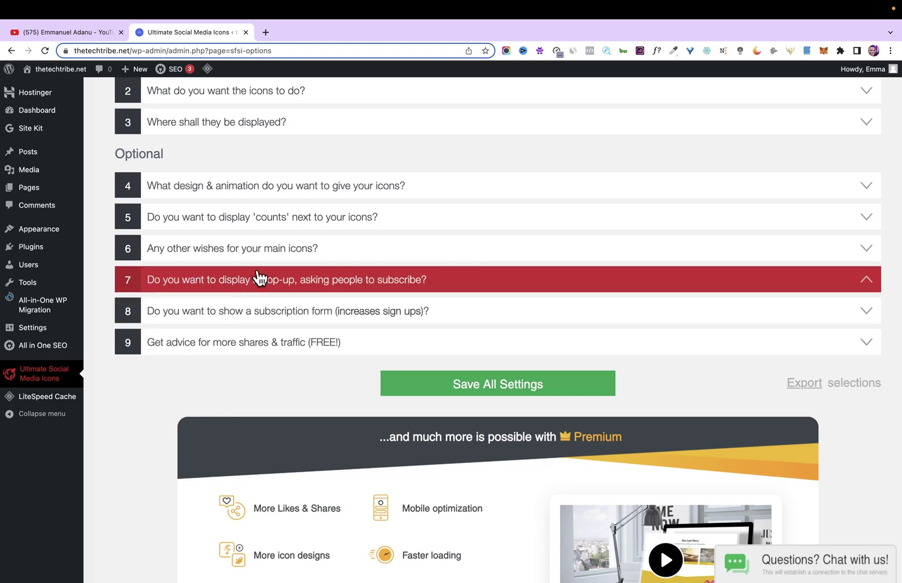
pyautogui.click(215, 284)
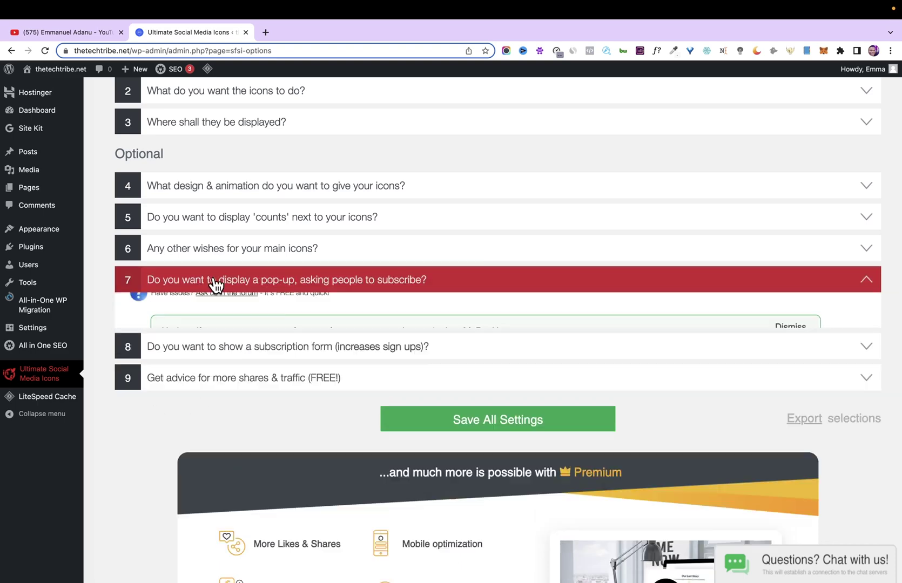
pyautogui.scroll(-5, 150, 388)
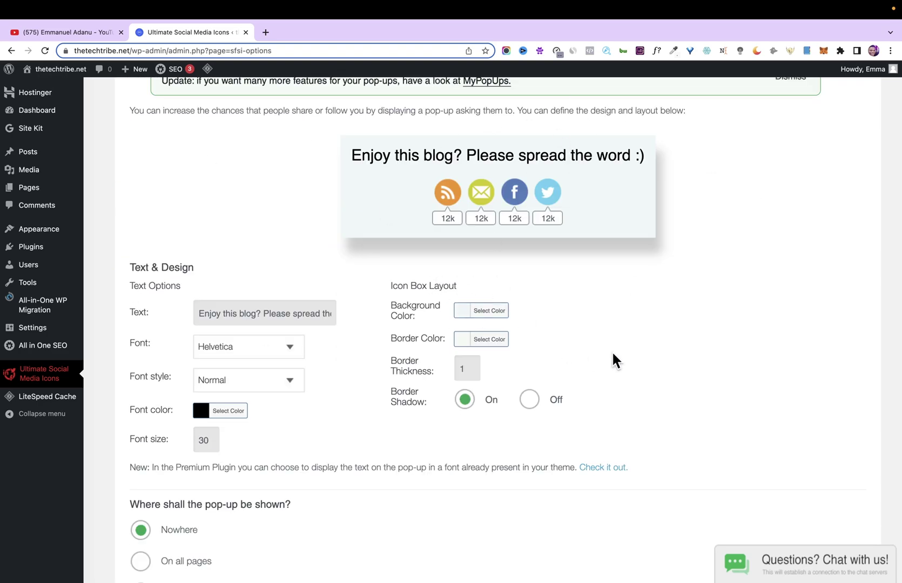
pyautogui.scroll(-5, 611, 356)
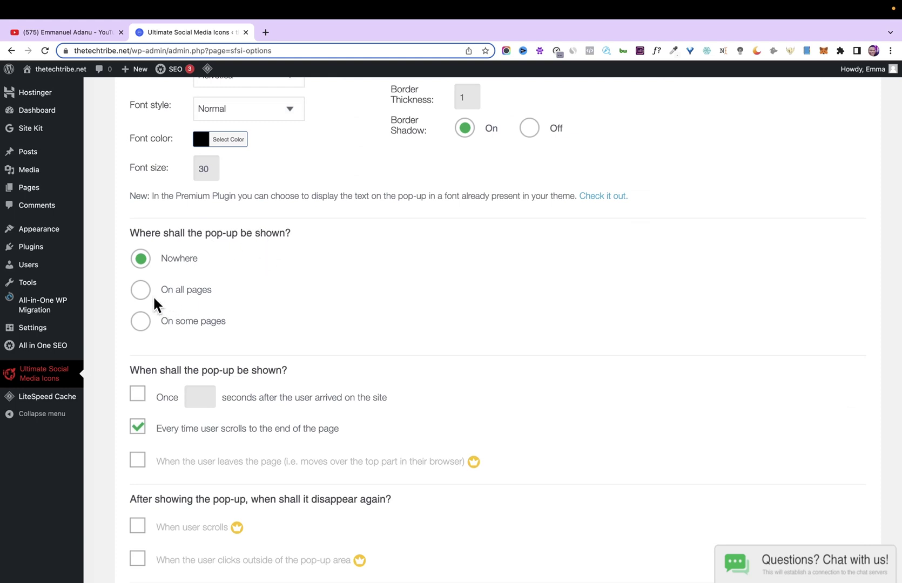
pyautogui.click(141, 321)
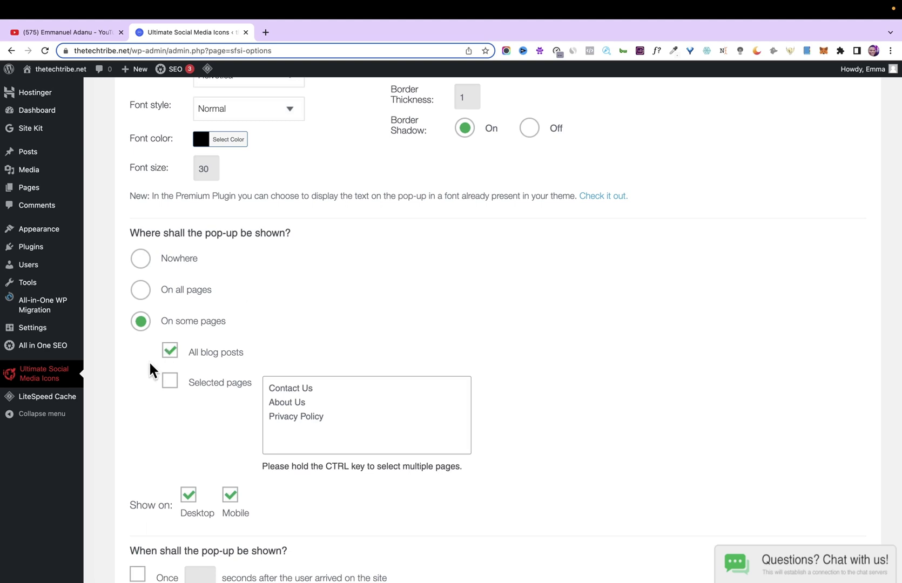
# Keep All blog posts ticked for the pop-up, save the section, then Save All Settings
pyautogui.scroll(-5, 149, 362)
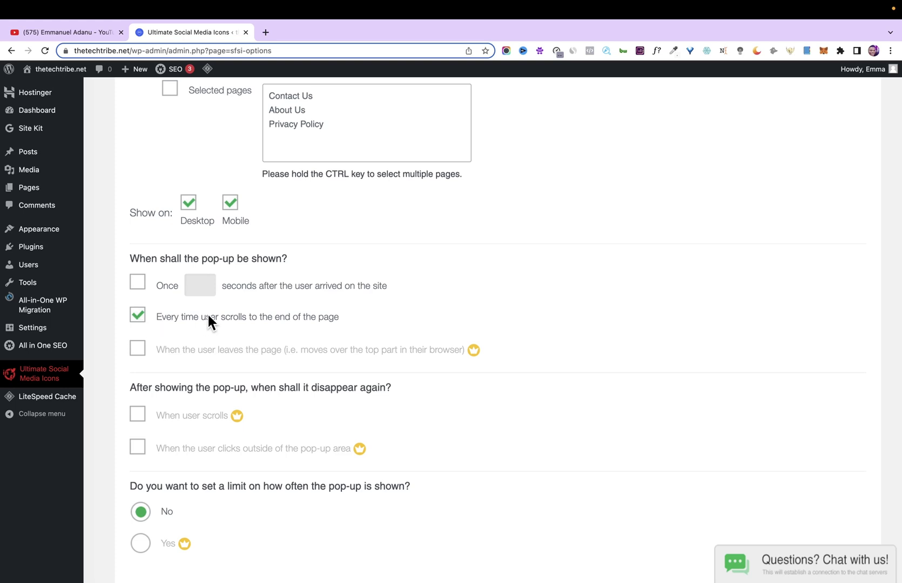
pyautogui.scroll(-4, 431, 308)
pyautogui.scroll(3, 430, 309)
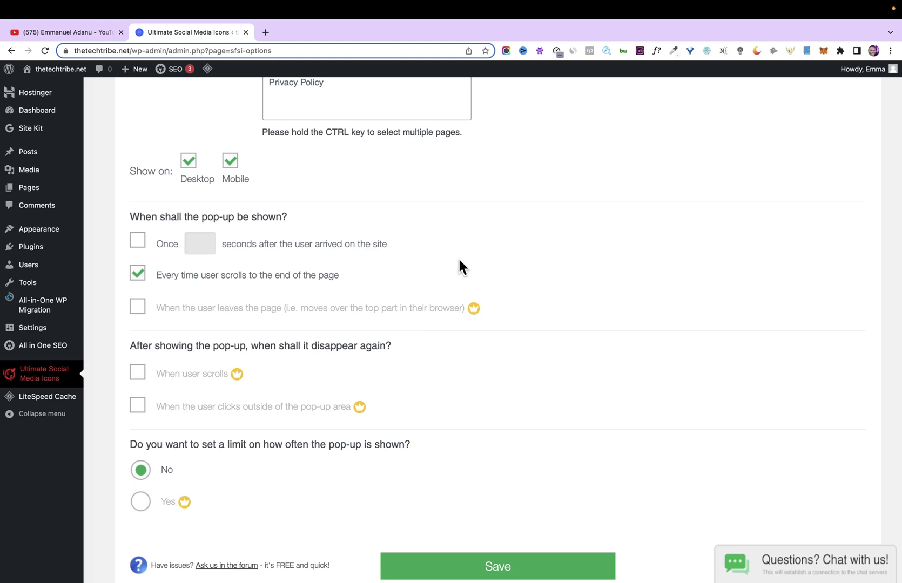
pyautogui.scroll(10, 457, 257)
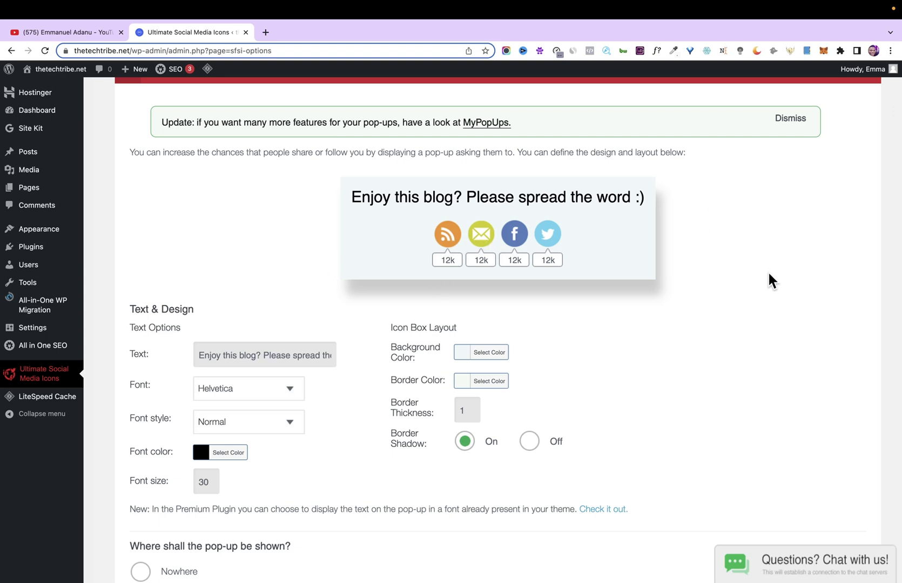
pyautogui.scroll(-12, 769, 274)
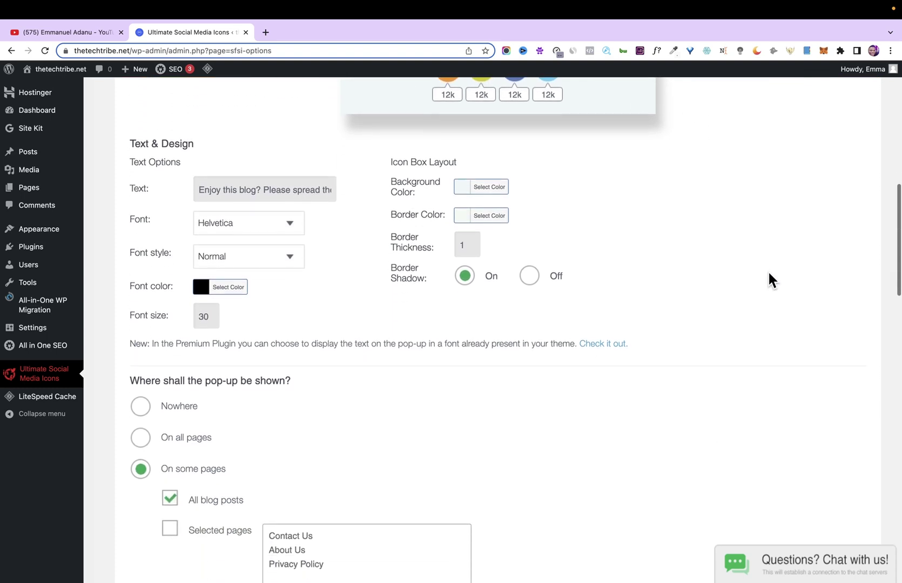
pyautogui.scroll(-5, 767, 270)
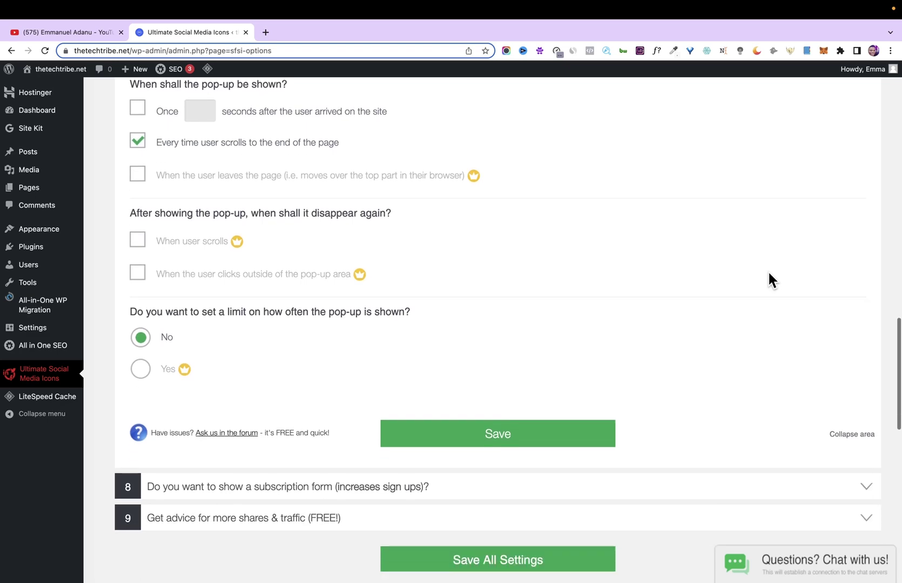
pyautogui.click(526, 365)
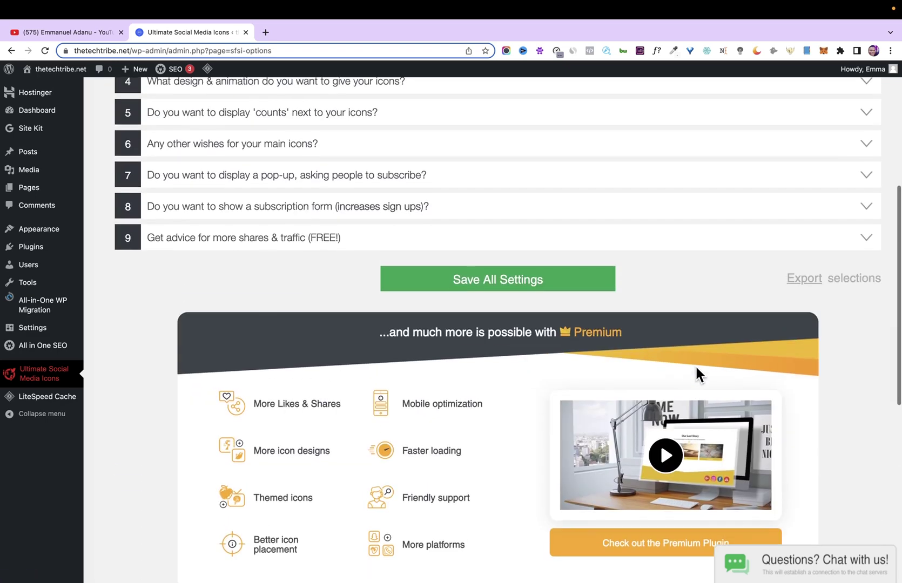
pyautogui.click(503, 284)
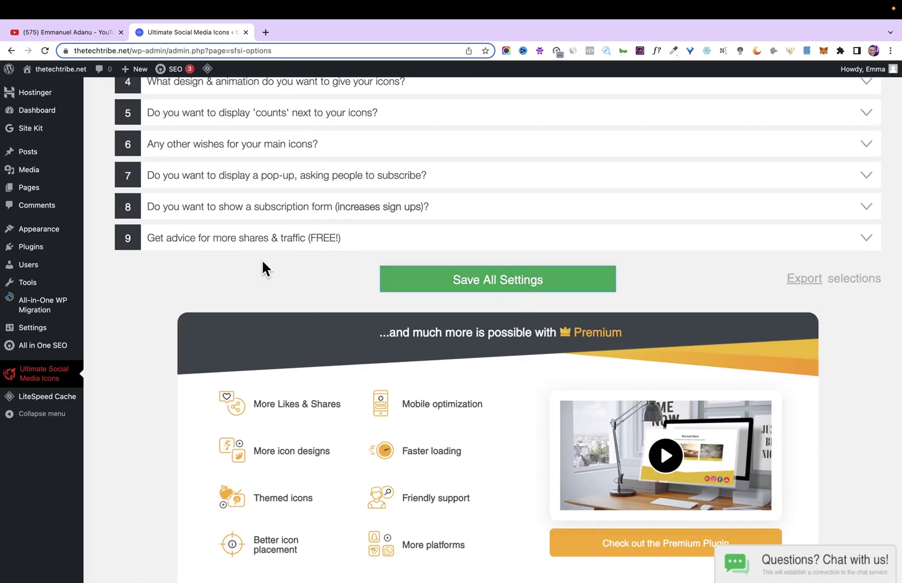
# Visit the live site and open the '10 Most Valuable Tips for Successful Blogging for Beginners' post
pyautogui.moveTo(67, 71)
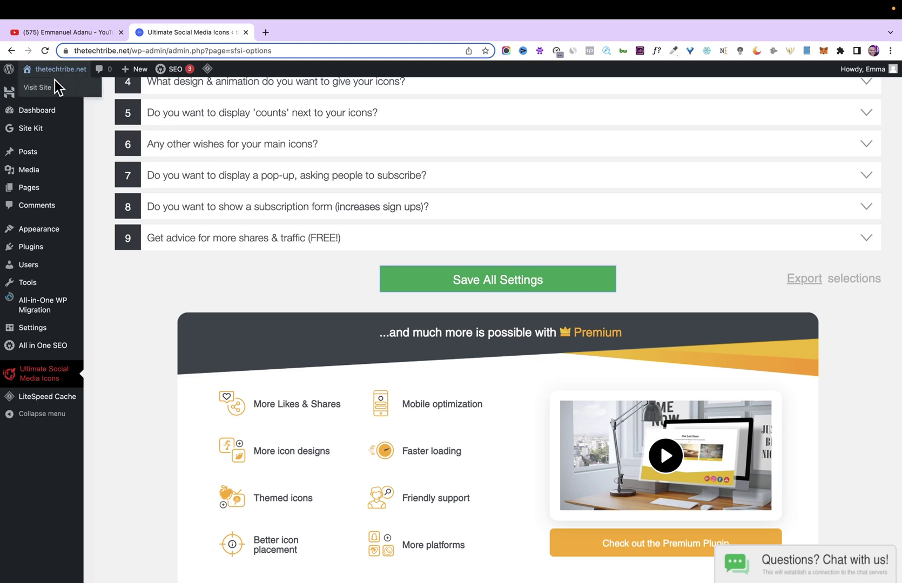
pyautogui.click(50, 92)
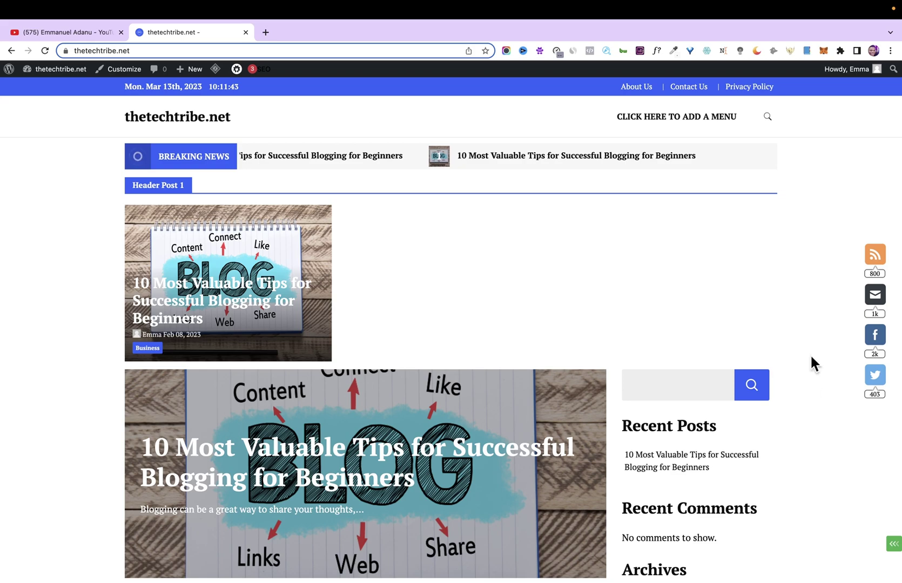
pyautogui.scroll(-2, 335, 213)
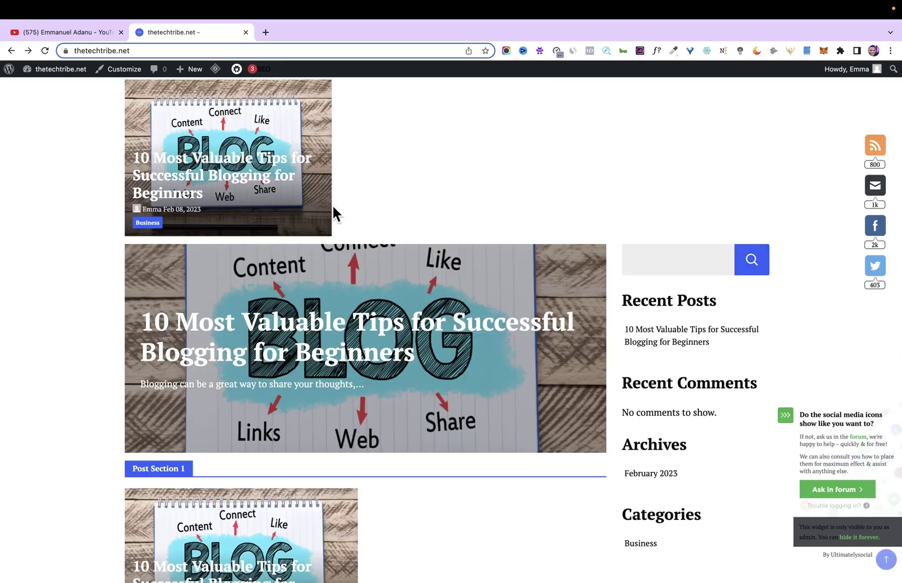
pyautogui.click(253, 170)
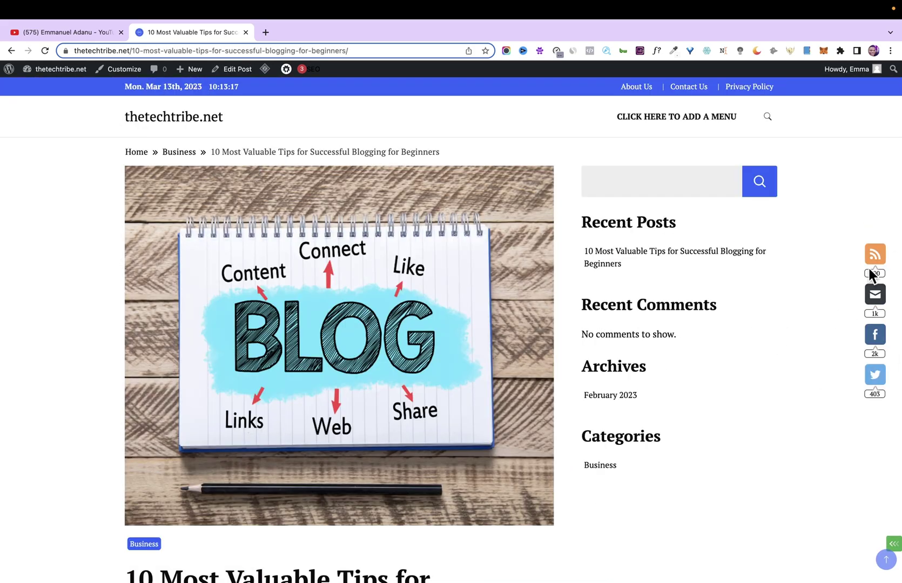
# Share the post to Facebook from the floating sidebar icon showing 800, 1k, 2k, 403
pyautogui.scroll(-2, 653, 491)
pyautogui.moveTo(876, 236)
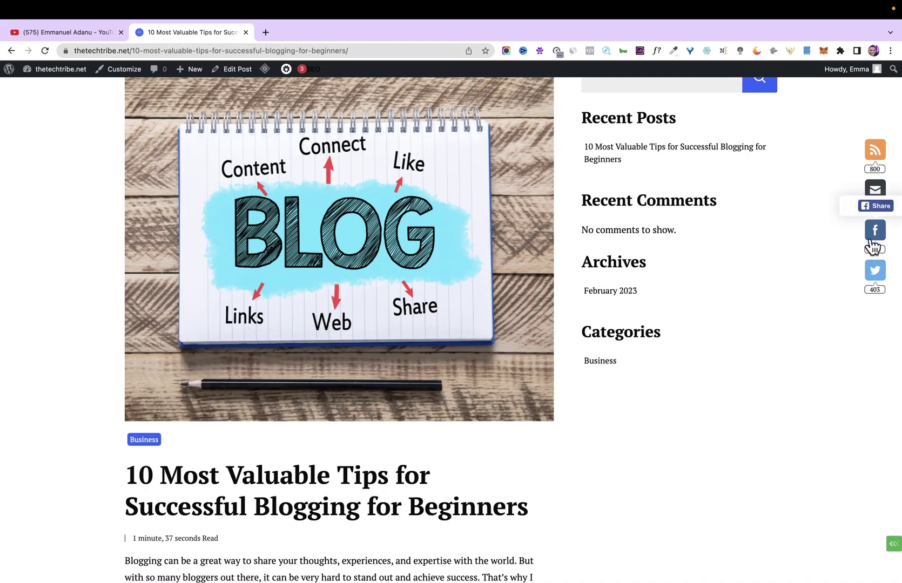
pyautogui.click(876, 210)
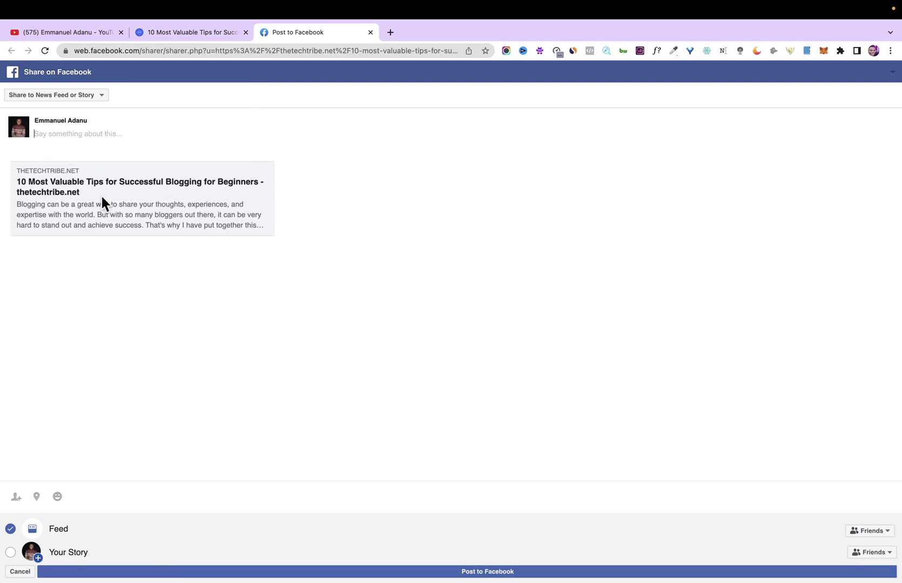
# Close the Post to Facebook tab with Cmd+W without posting
pyautogui.press('super+w')
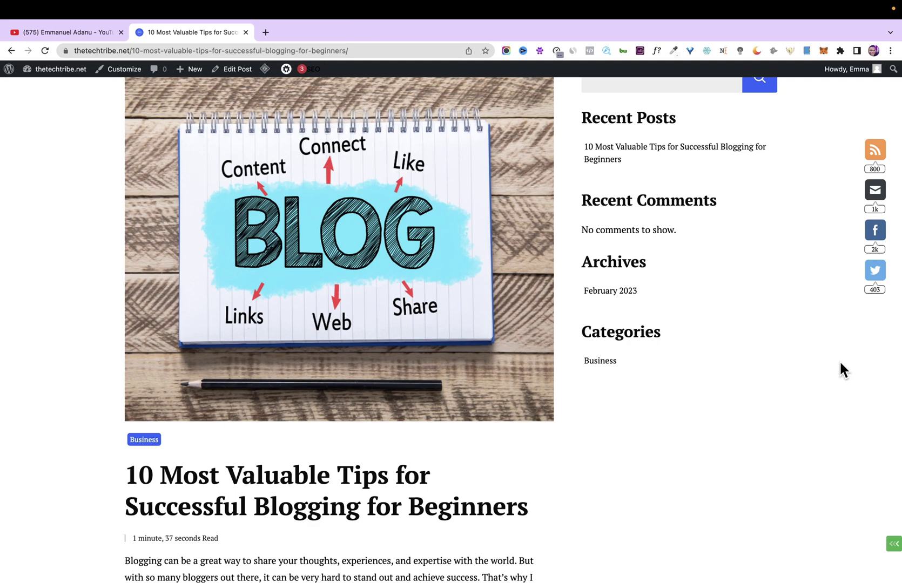
# In the incognito window, scroll the post to its end to reveal the 'Please spread the word' pop-up
pyautogui.press('super+grave')
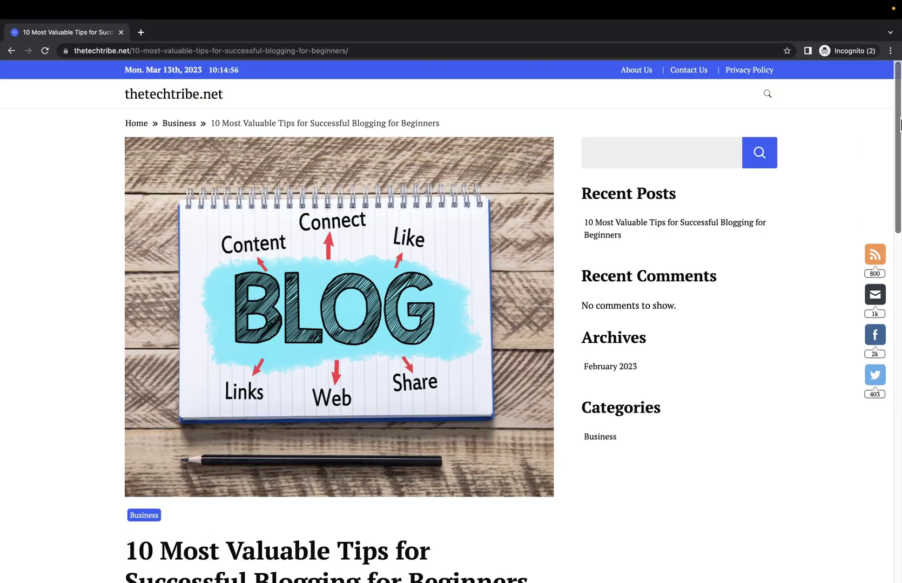
pyautogui.scroll(-2, 451, 324)
pyautogui.scroll(-15, 892, 438)
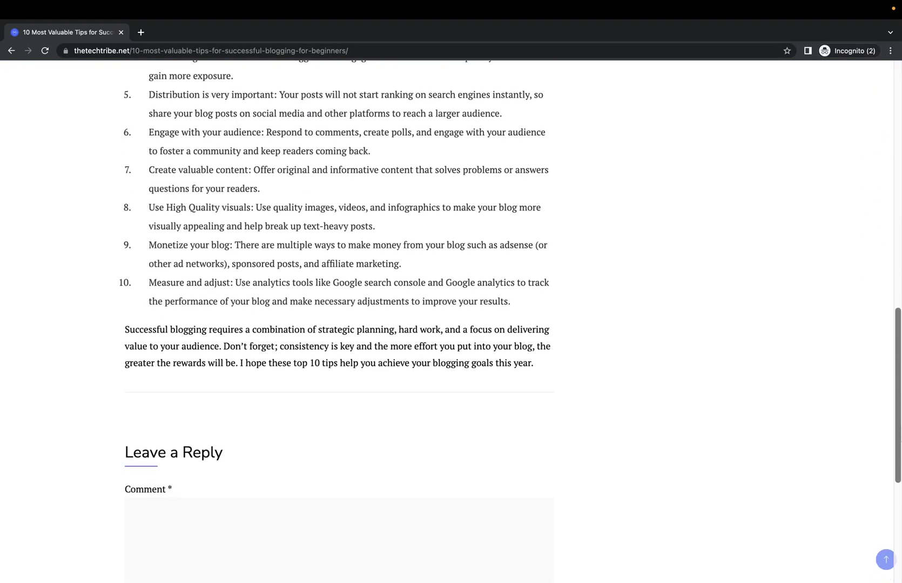
pyautogui.scroll(-3, 897, 444)
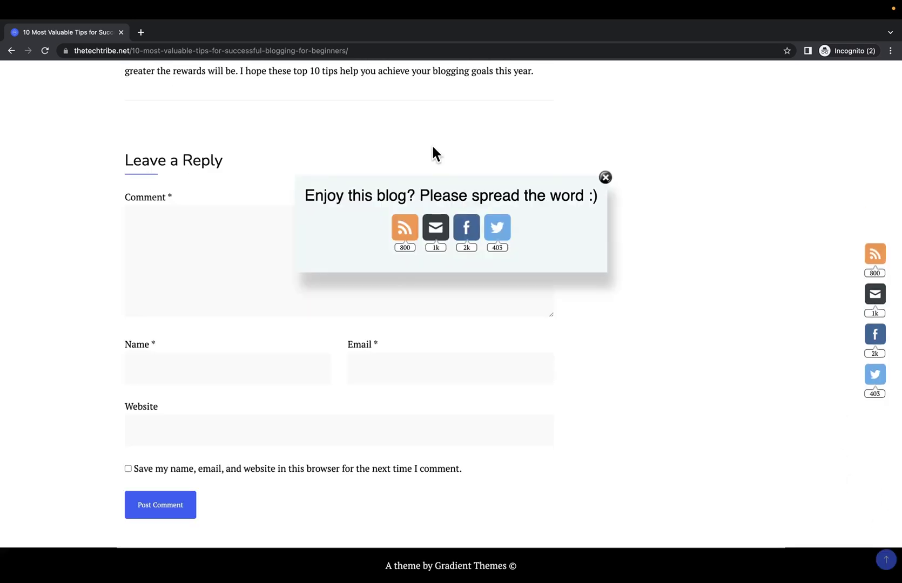